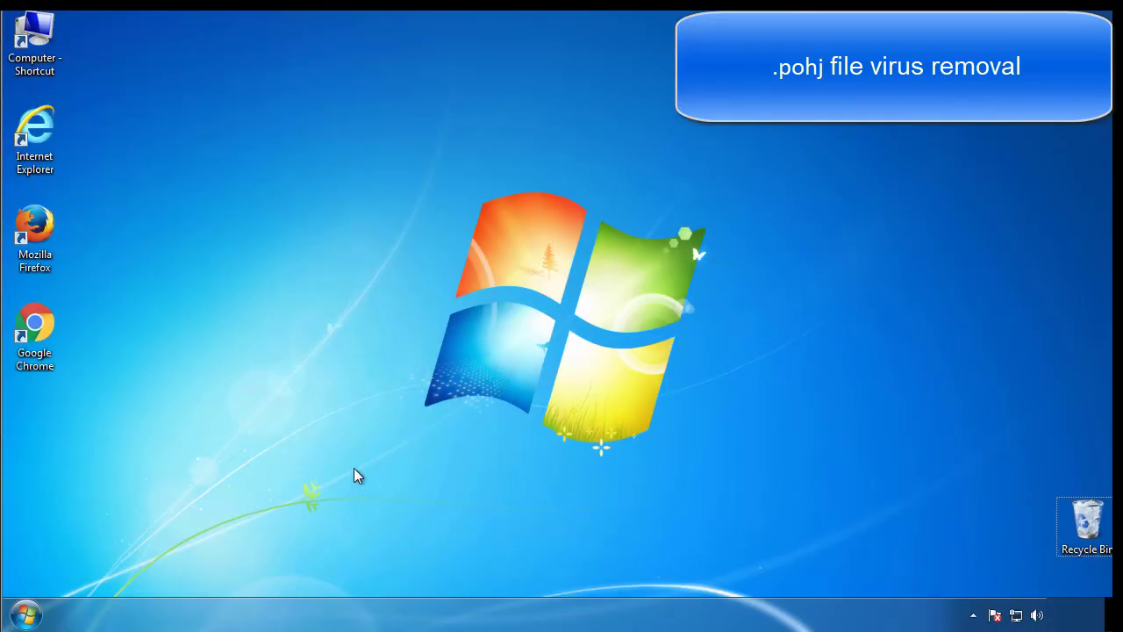
Enable Minimal Safe boot on msconfig's Boot tab and restart into Safe Mode
left_click(39, 612)
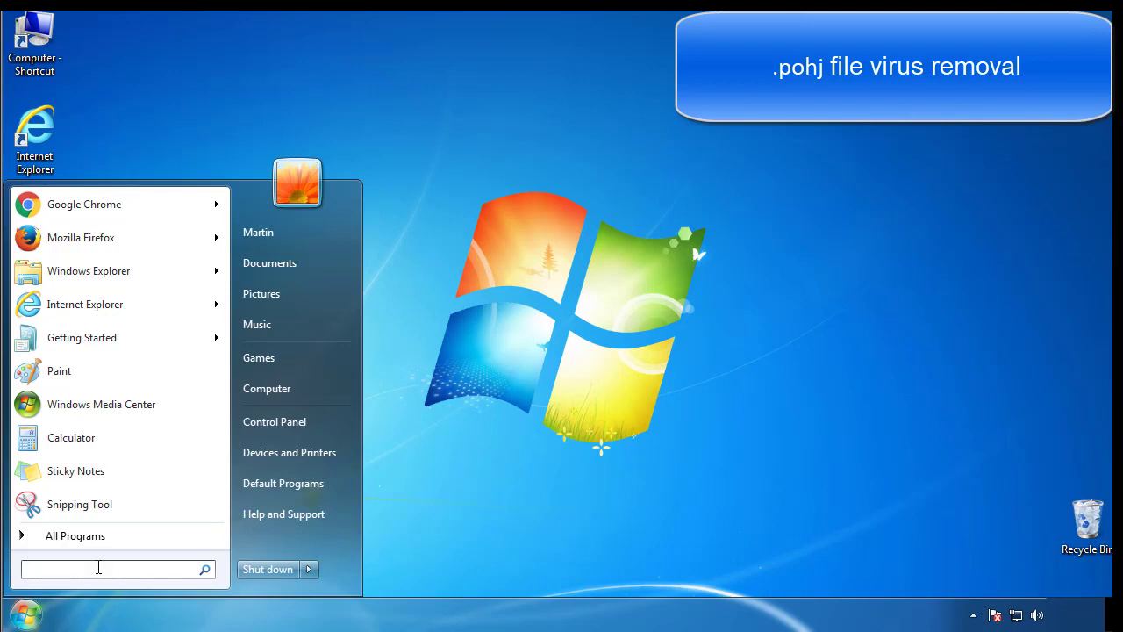
type("mscon")
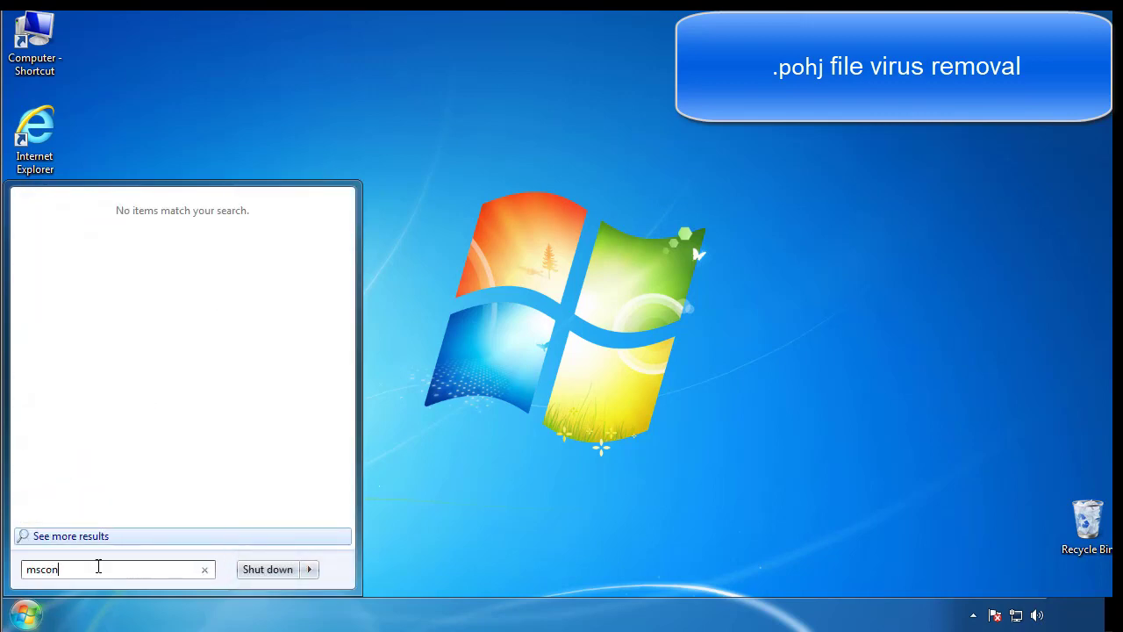
type("fig")
key("Return")
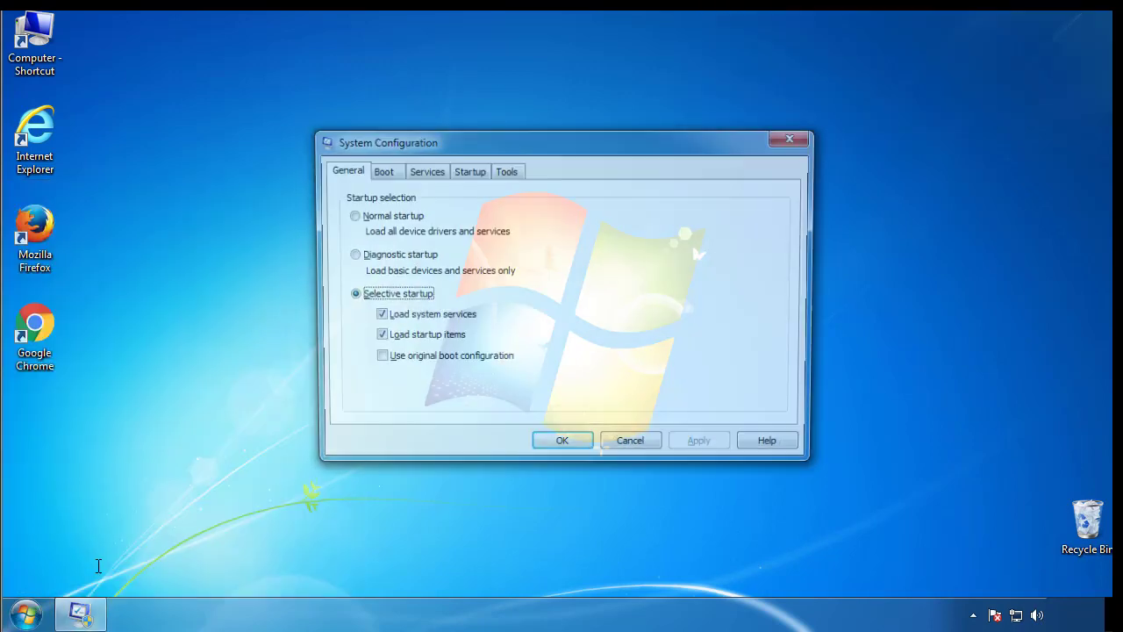
left_click(379, 170)
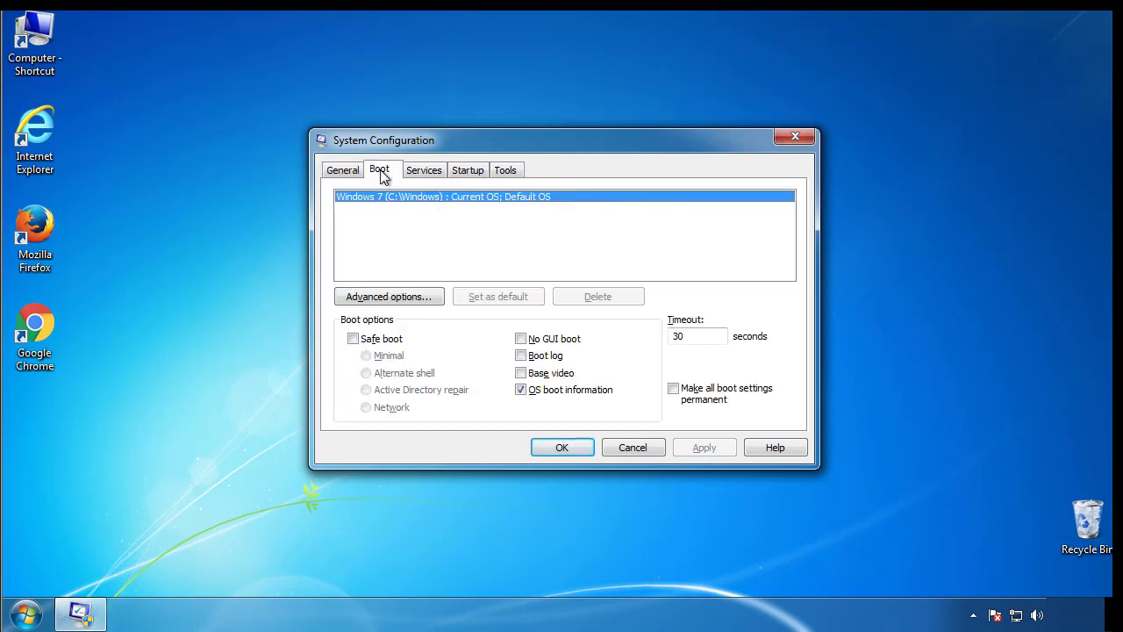
left_click(353, 339)
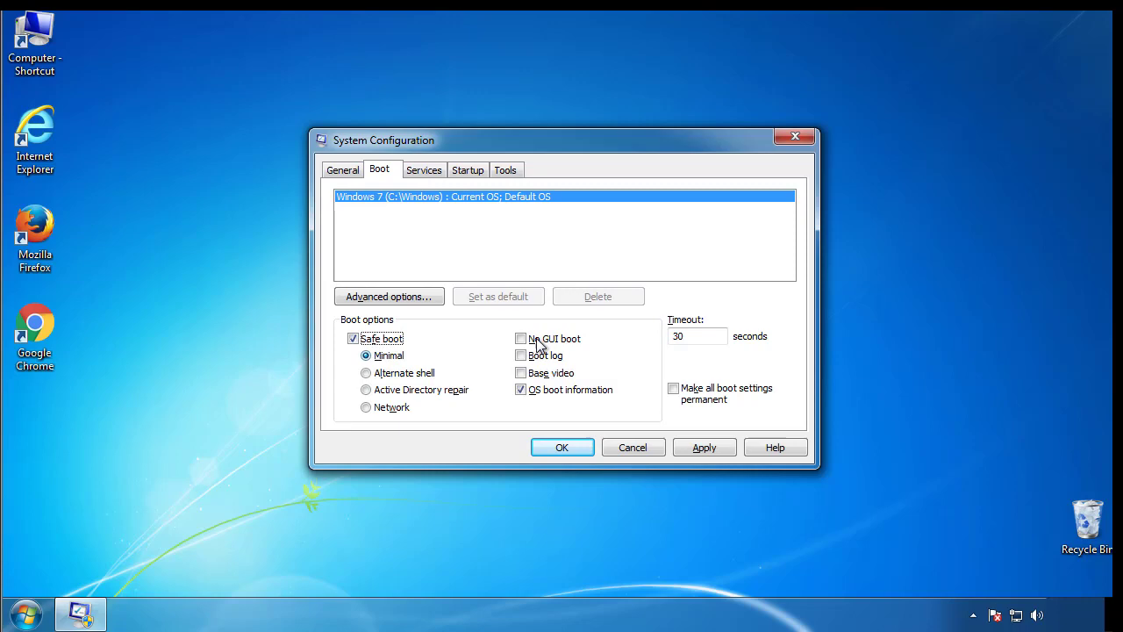
left_click(579, 453)
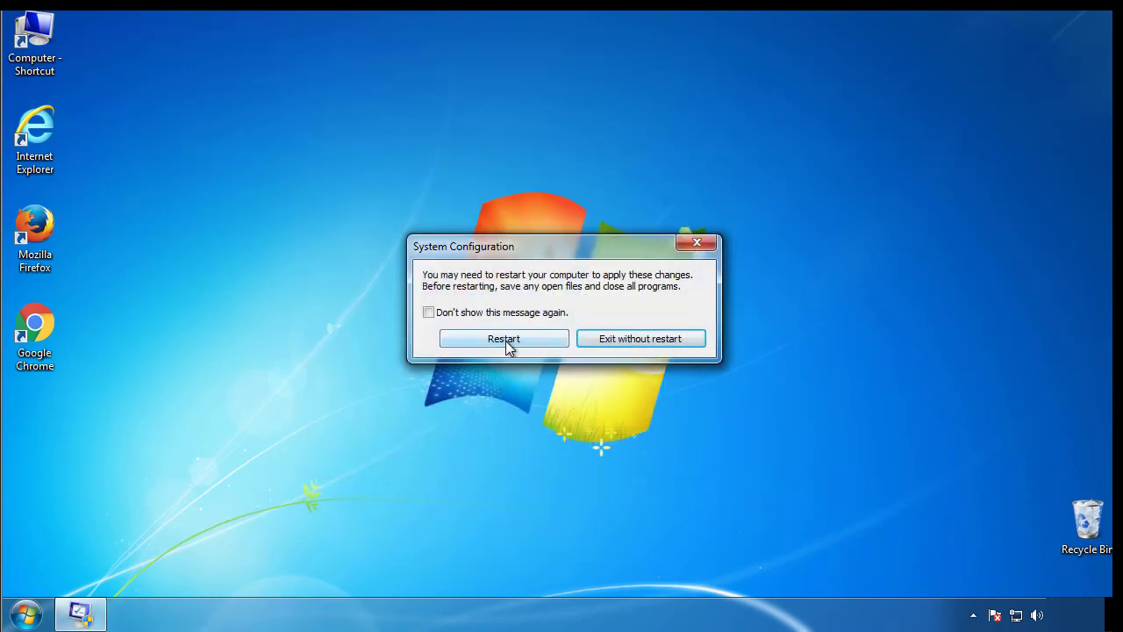
left_click(506, 341)
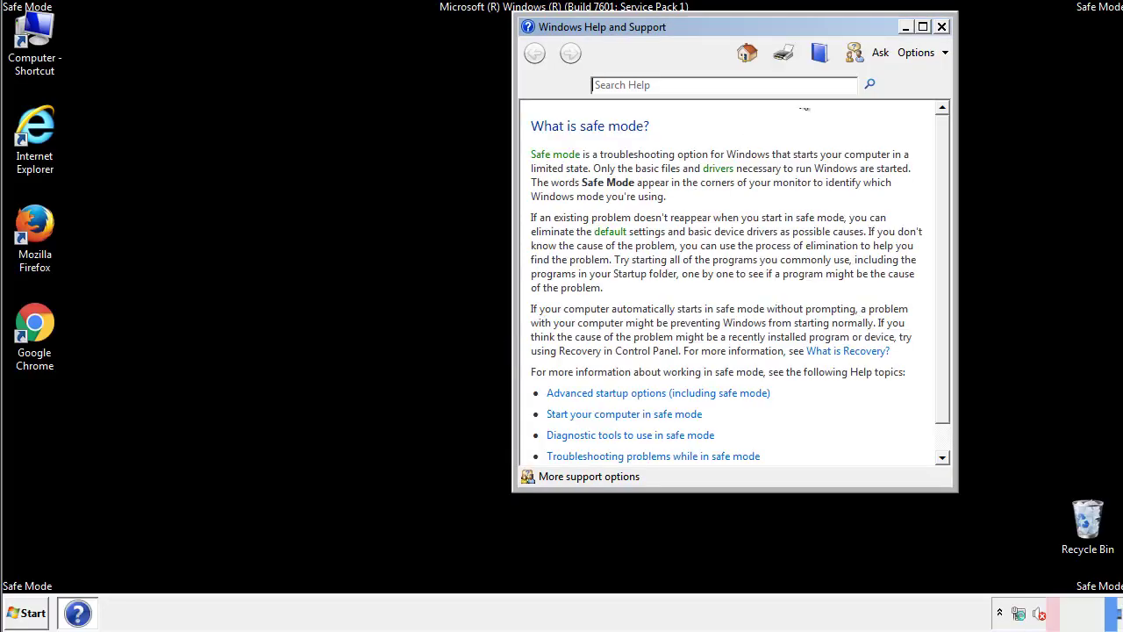
Dismiss Safe Mode help and set Folder Options to show hidden files, folders and drives
left_click(941, 26)
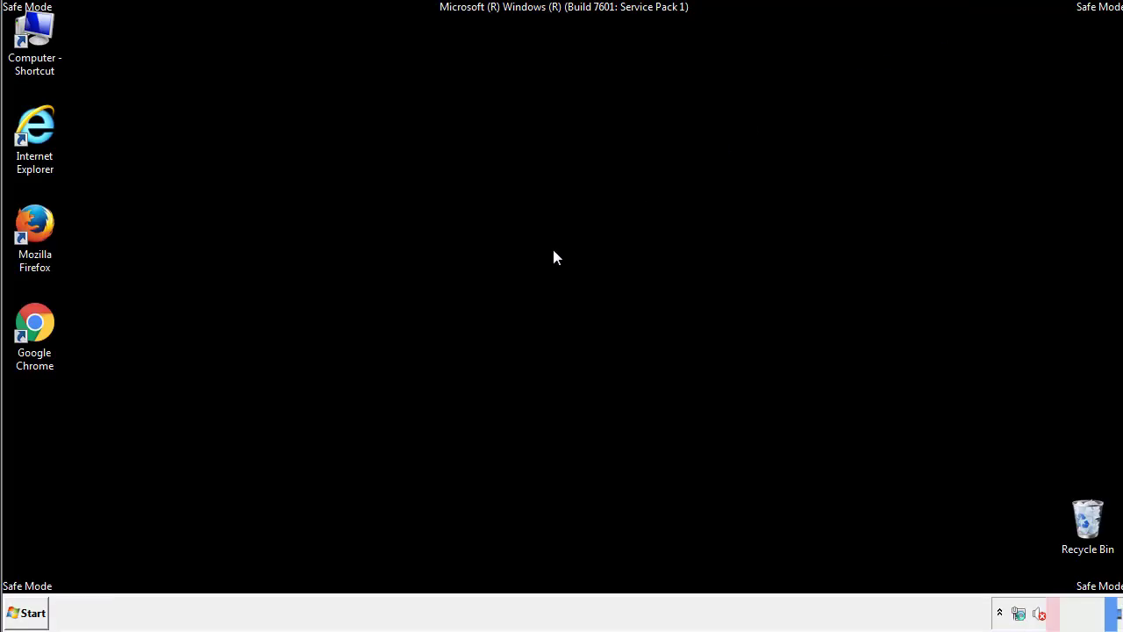
left_click(35, 612)
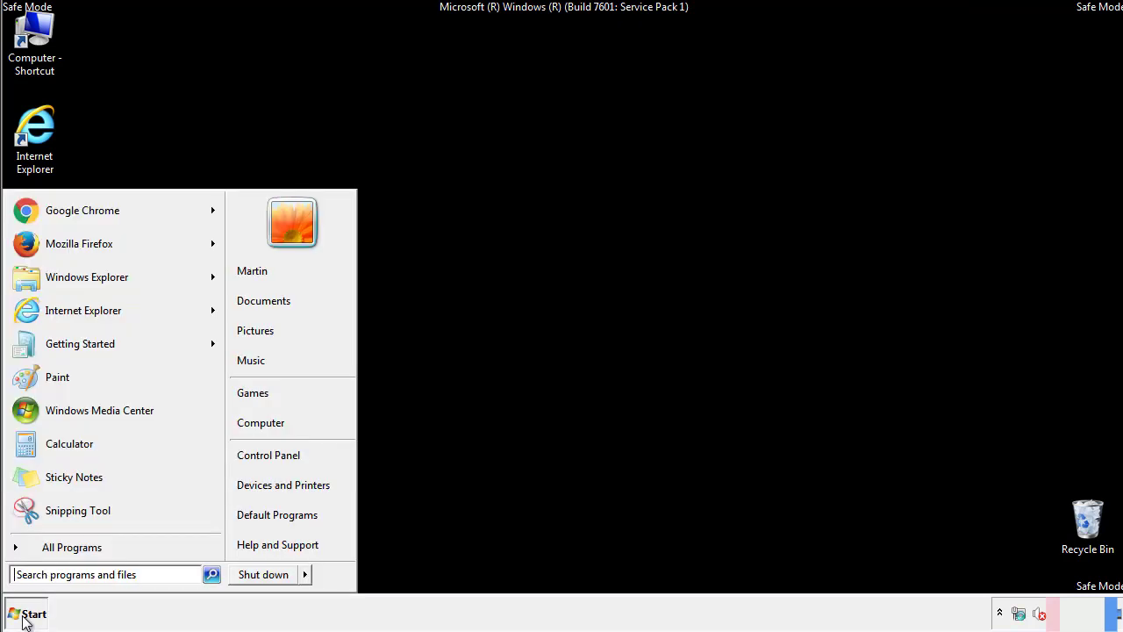
left_click(279, 452)
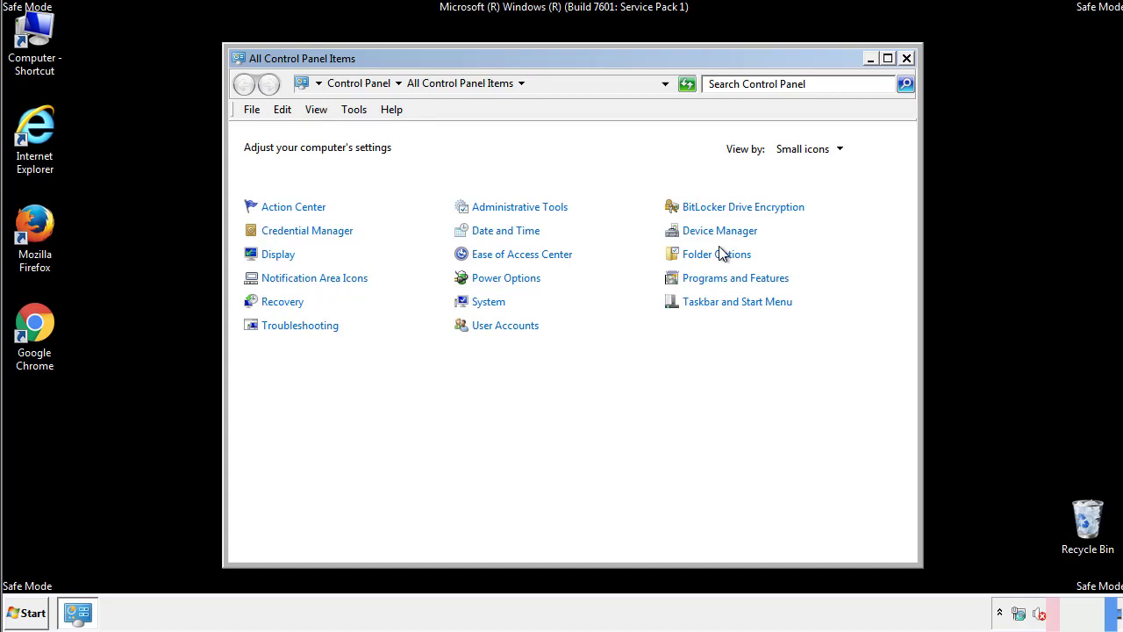
left_click(719, 256)
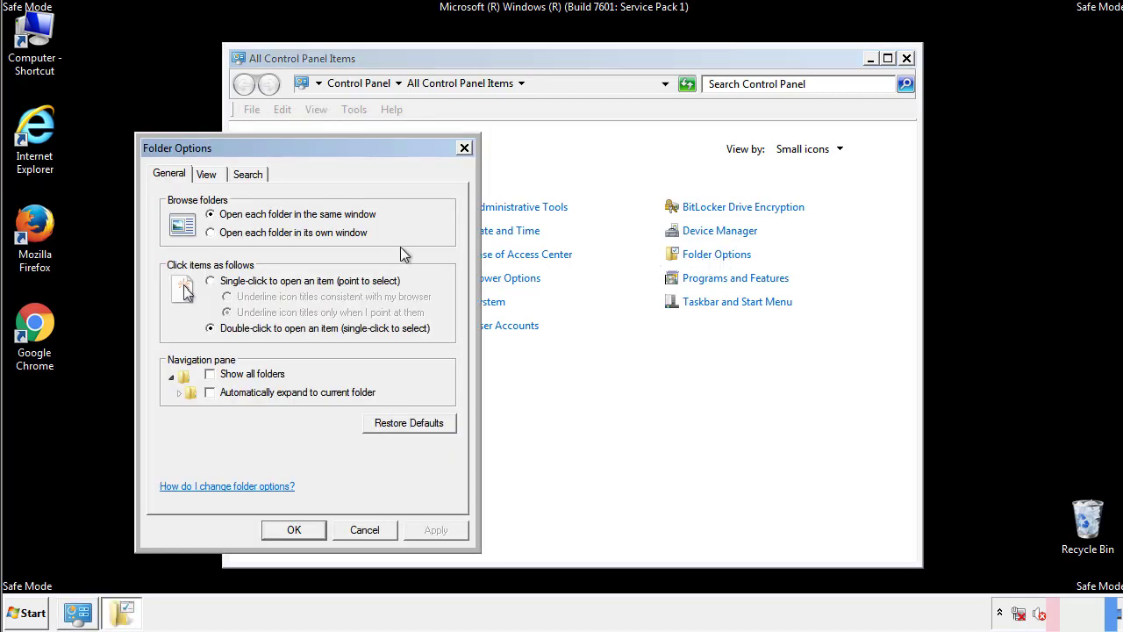
left_click(209, 178)
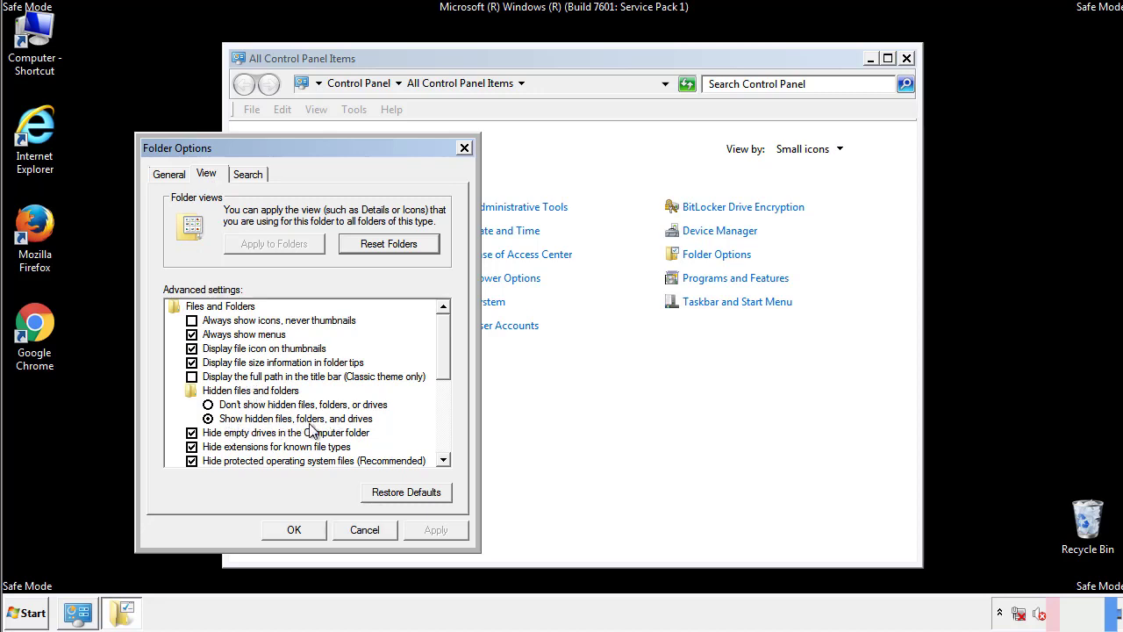
left_click(303, 527)
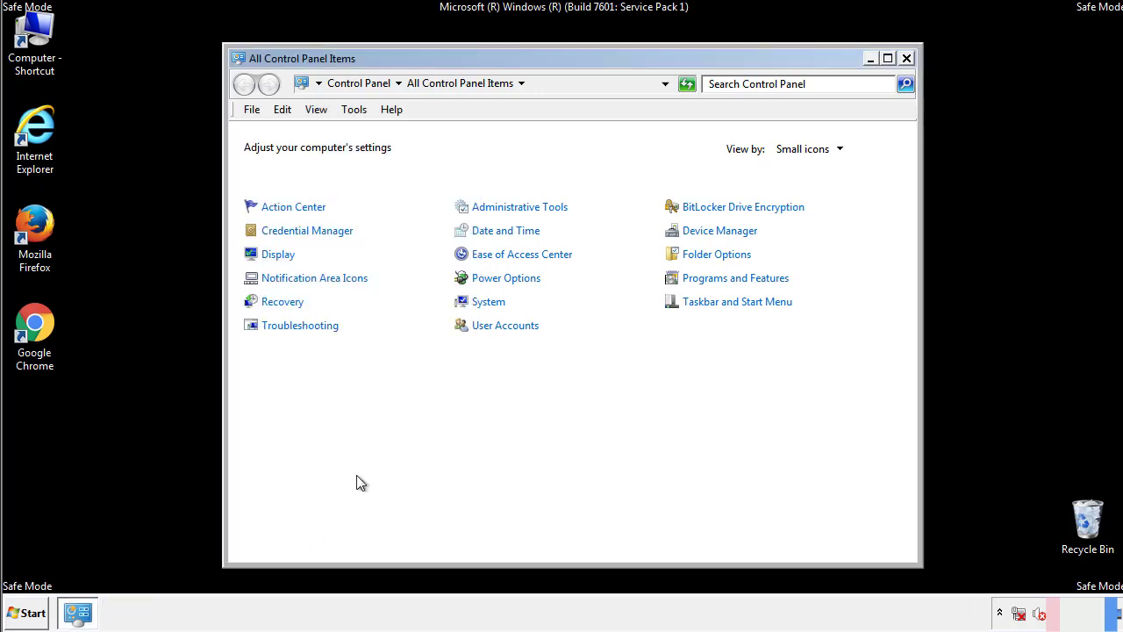
left_click(907, 58)
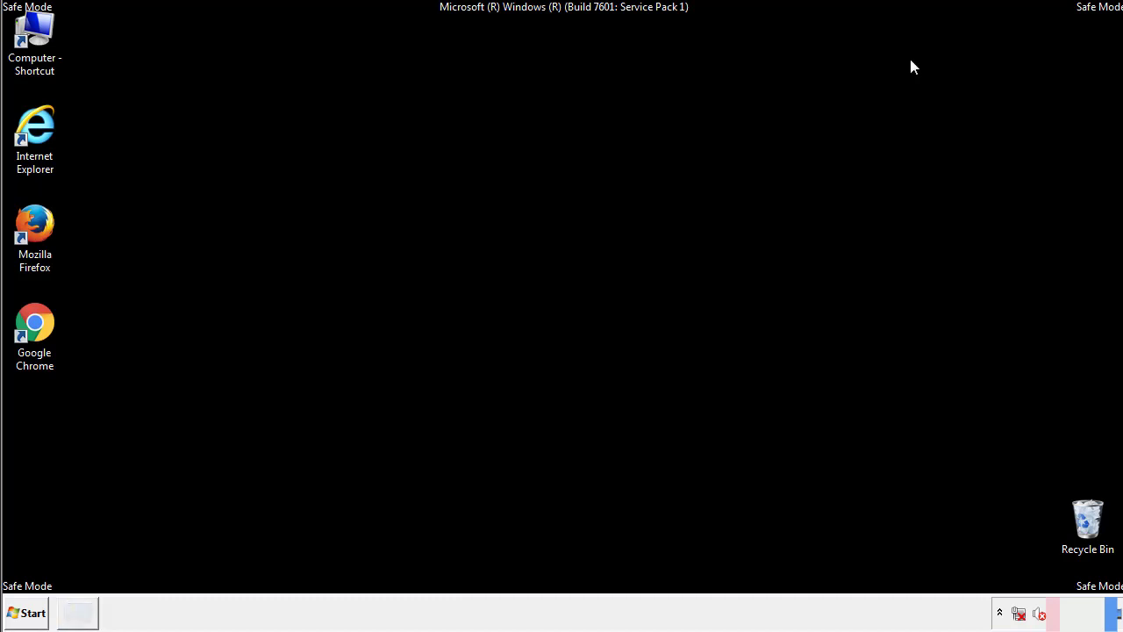
Browse Computer to C:\Windows\System32\drivers\etc and open the hosts file
double_click(40, 33)
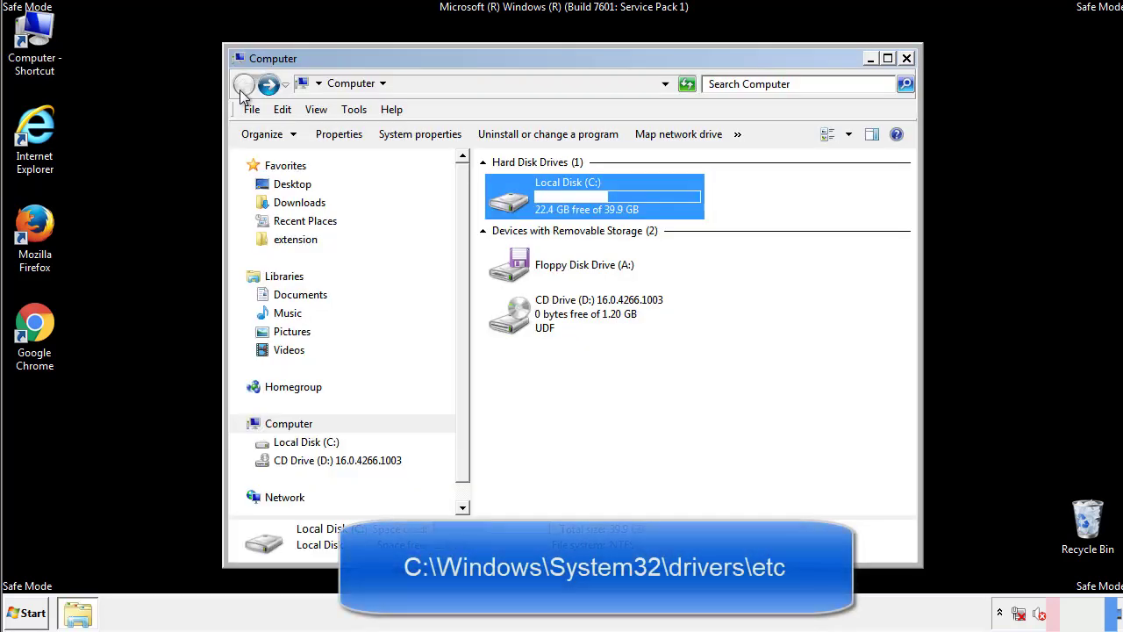
double_click(502, 197)
left_click(512, 323)
double_click(513, 323)
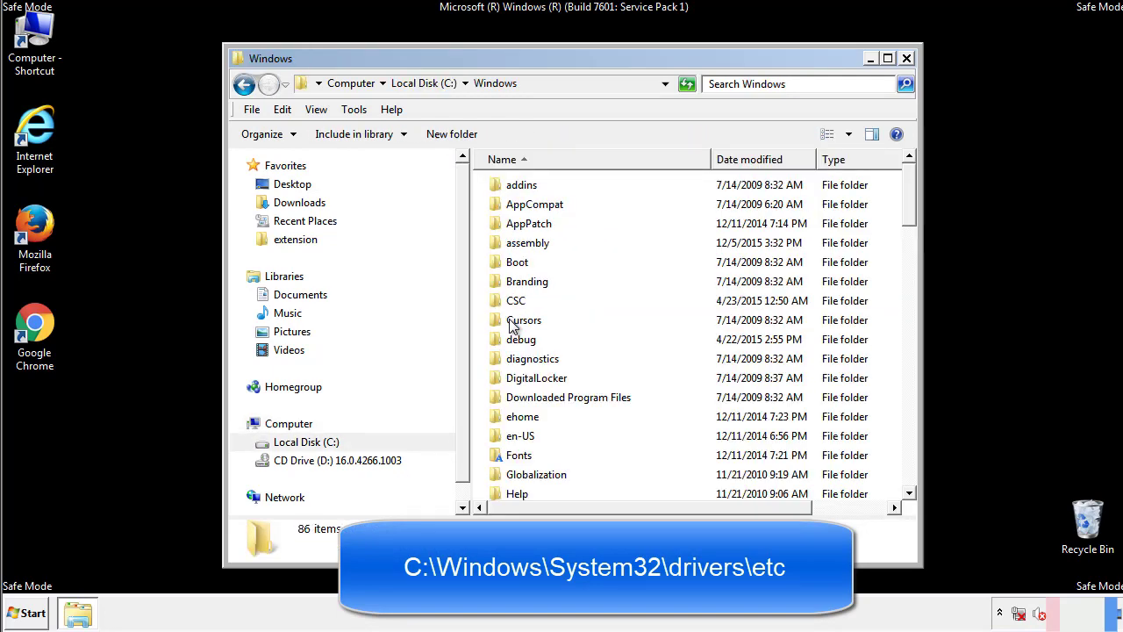
scroll(516, 395, "down", 2)
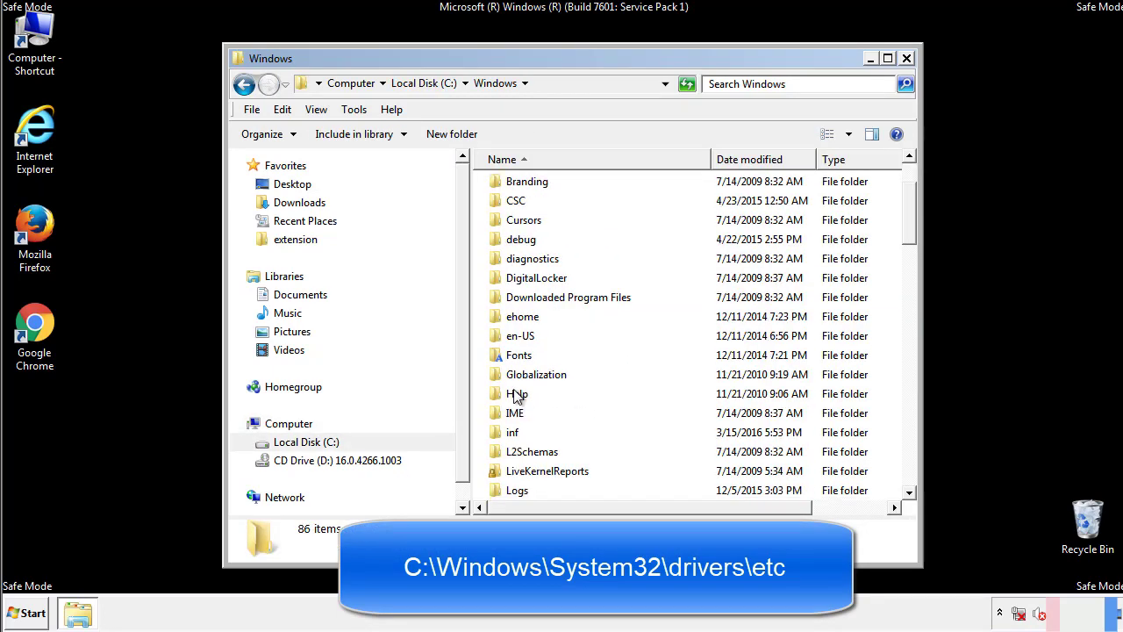
scroll(517, 396, "down", 2)
scroll(517, 397, "down", 2)
scroll(517, 396, "down", 3)
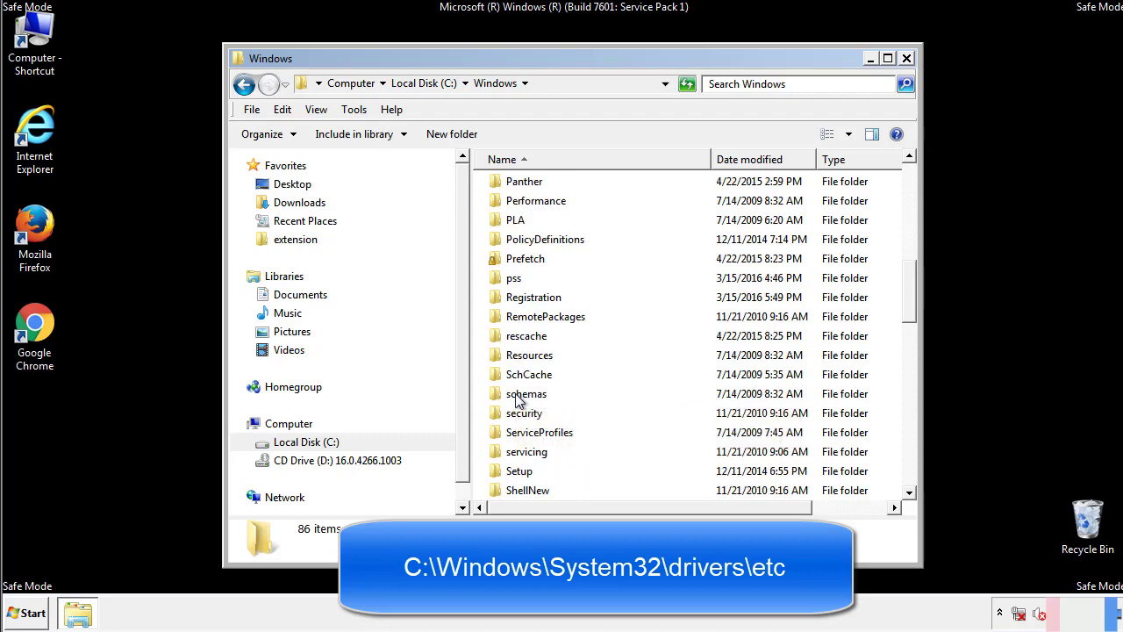
scroll(517, 397, "down", 2)
double_click(532, 451)
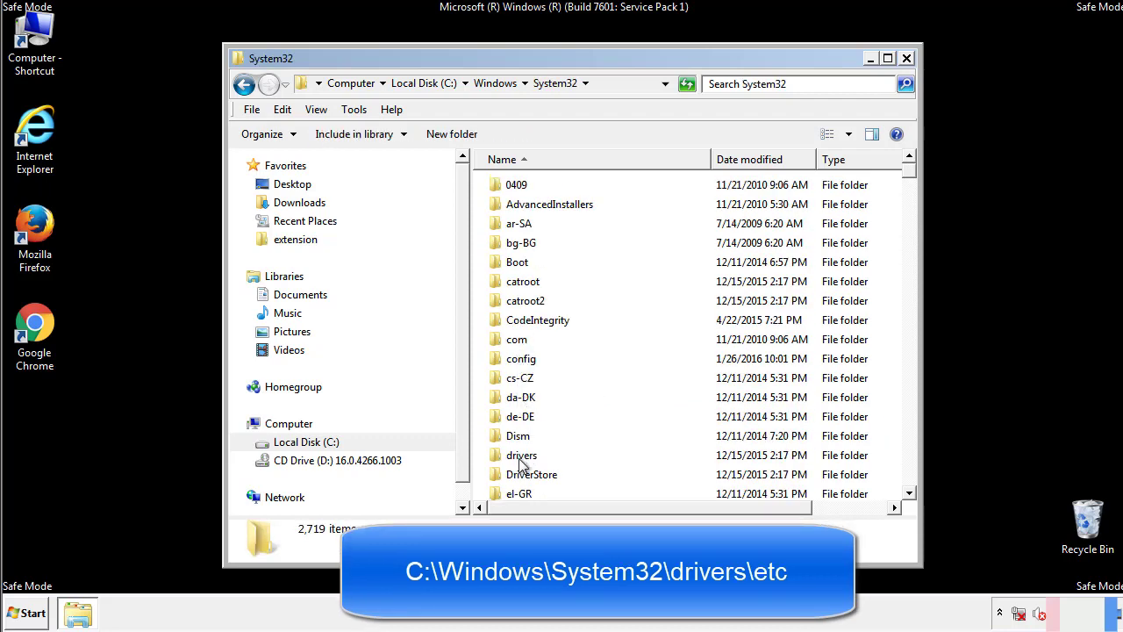
double_click(521, 456)
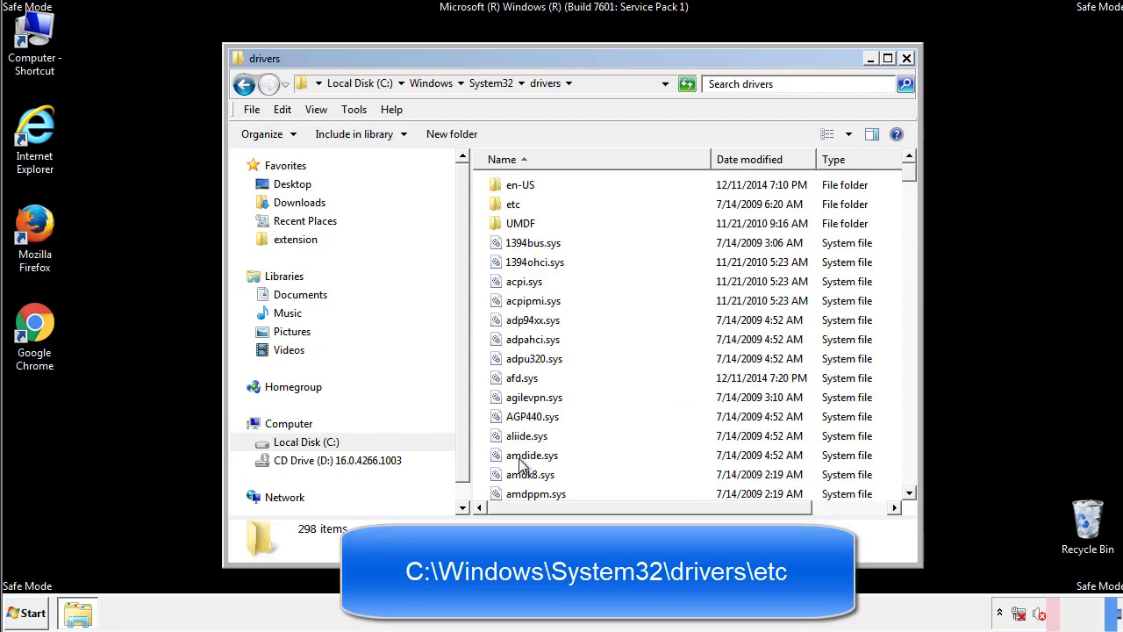
double_click(503, 209)
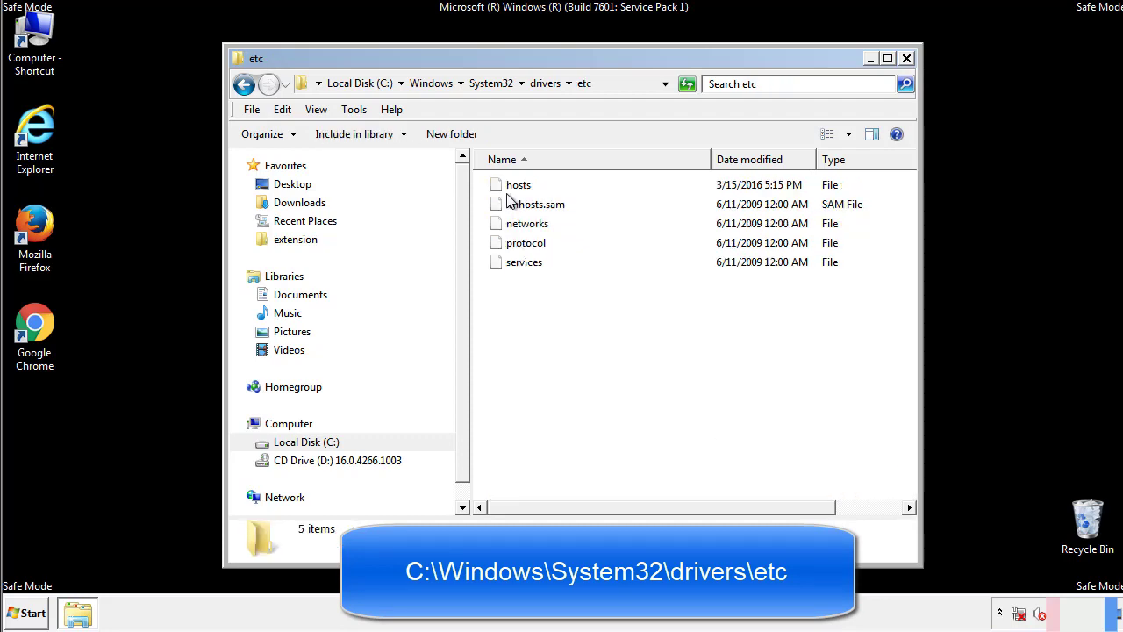
double_click(512, 187)
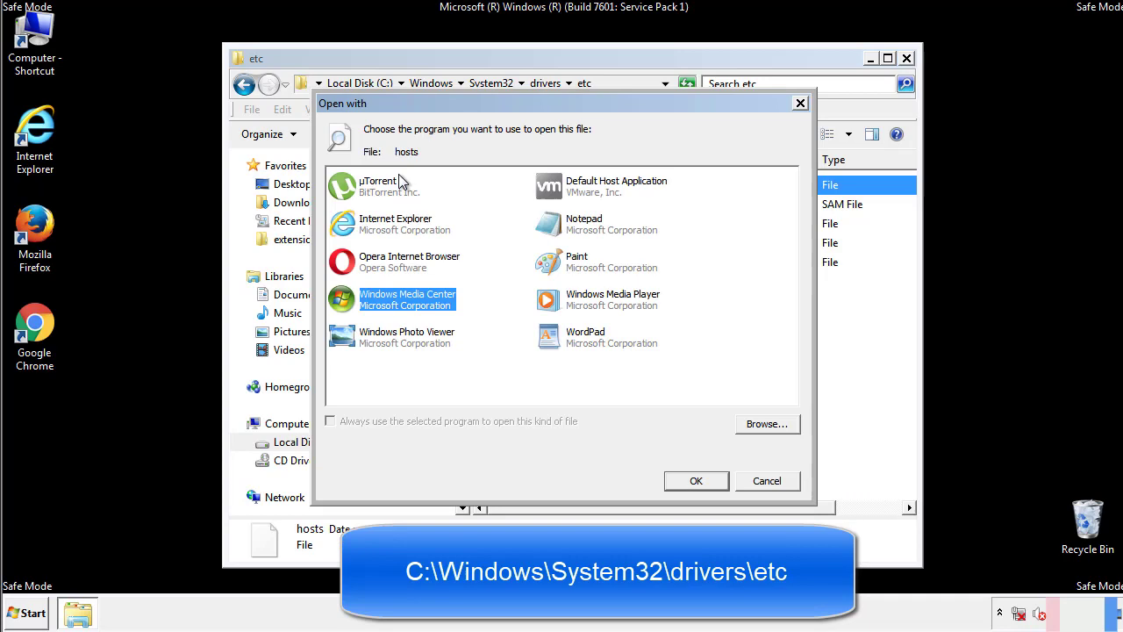
Open the hosts file in Notepad
left_click(568, 229)
left_click(693, 479)
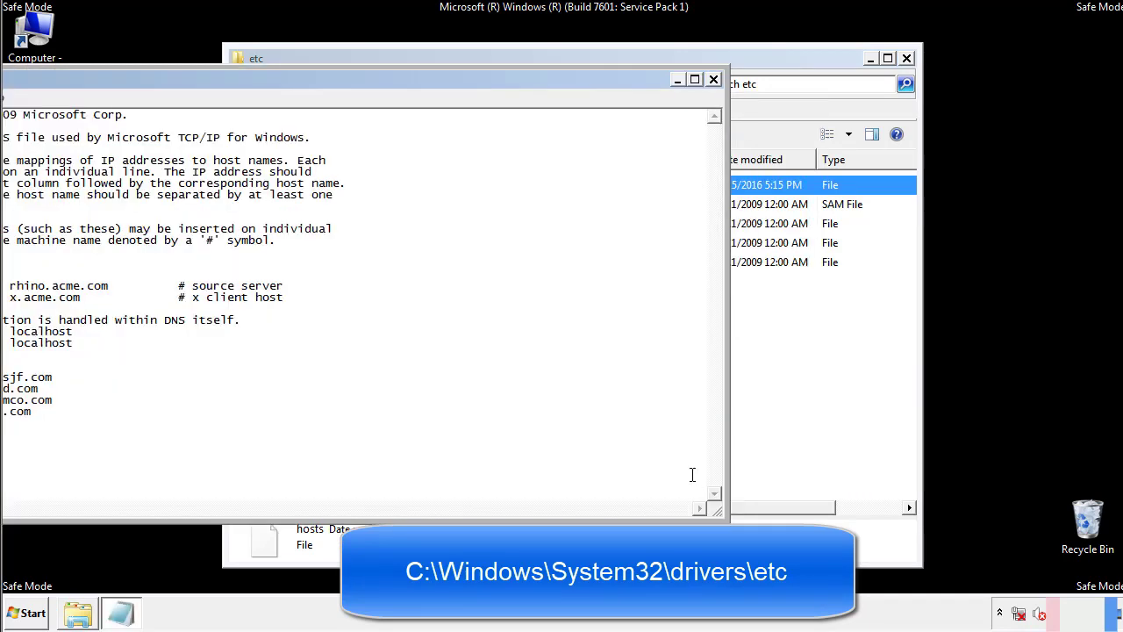
left_click_drag(460, 81, 715, 98)
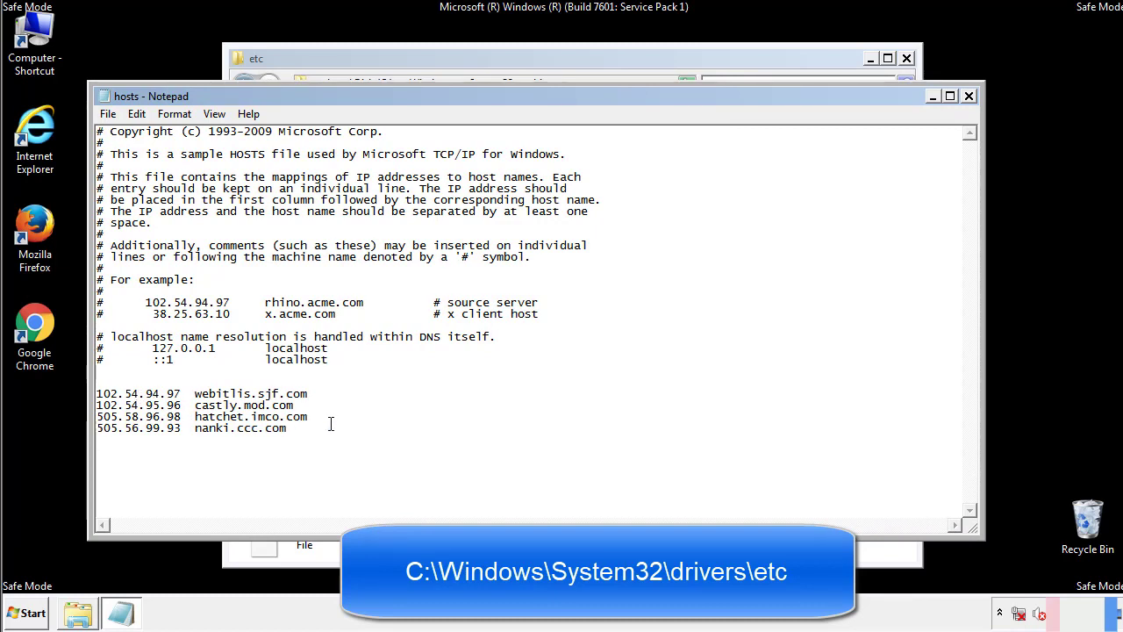
Delete the four custom host entries and save the hosts file
left_click_drag(314, 430, 96, 394)
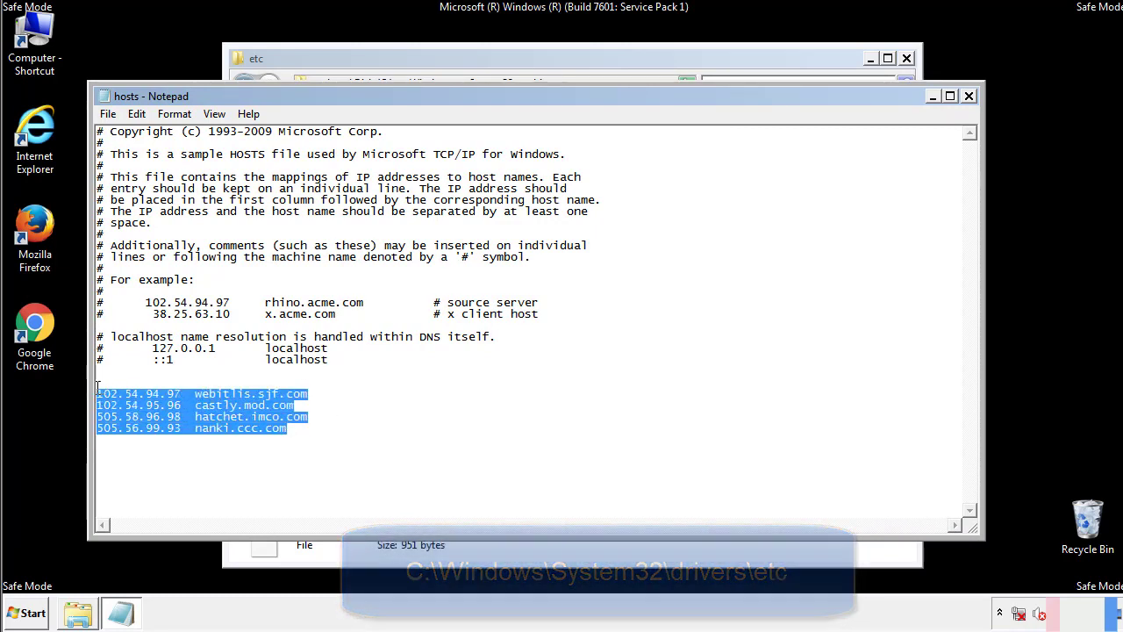
key("Delete")
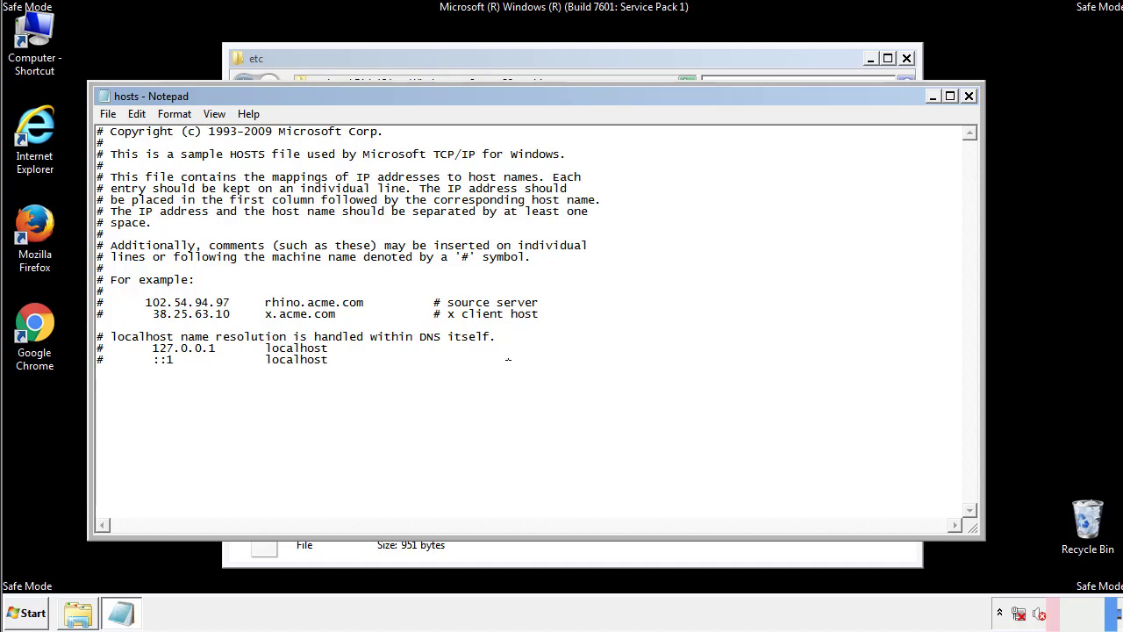
left_click(970, 96)
left_click(496, 321)
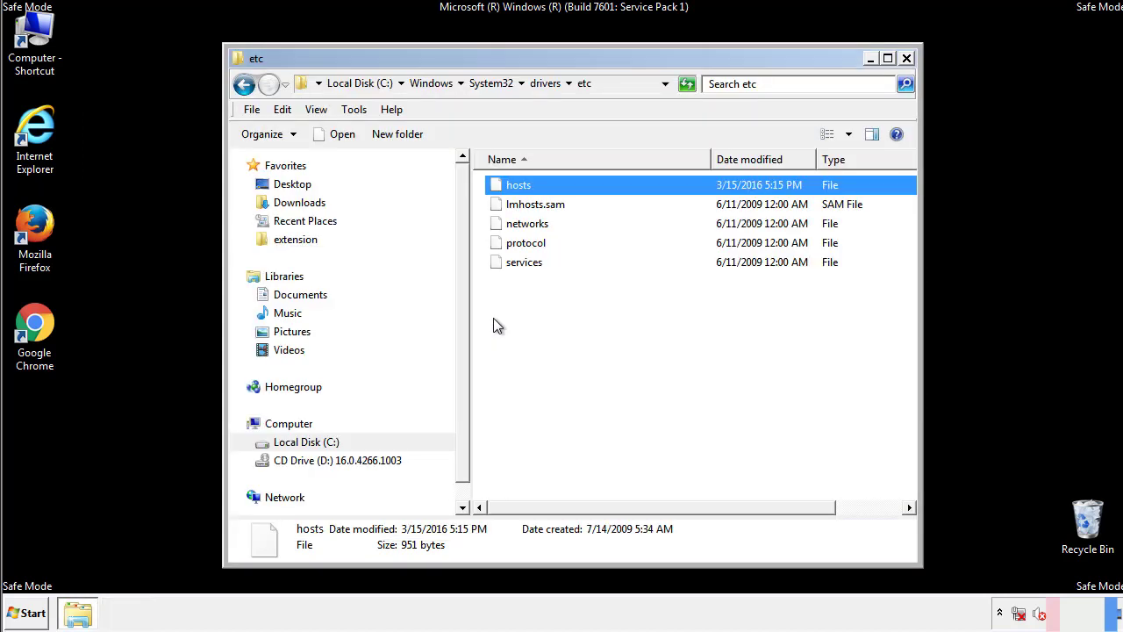
left_click(494, 323)
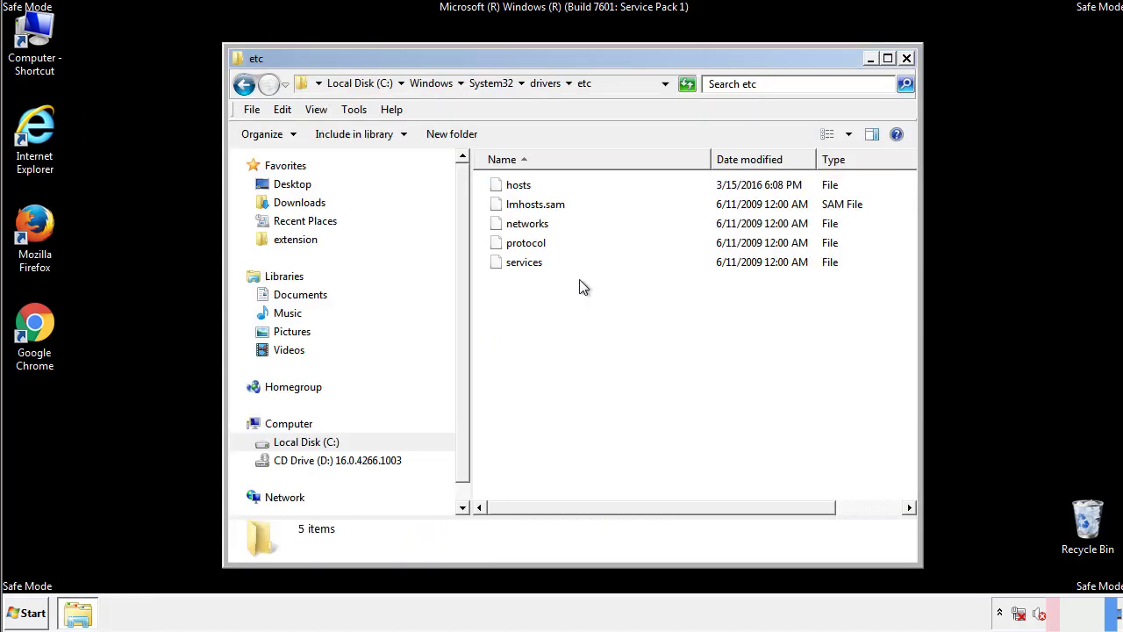
Close the etc window and open the Startup folder from All Programs
left_click(907, 59)
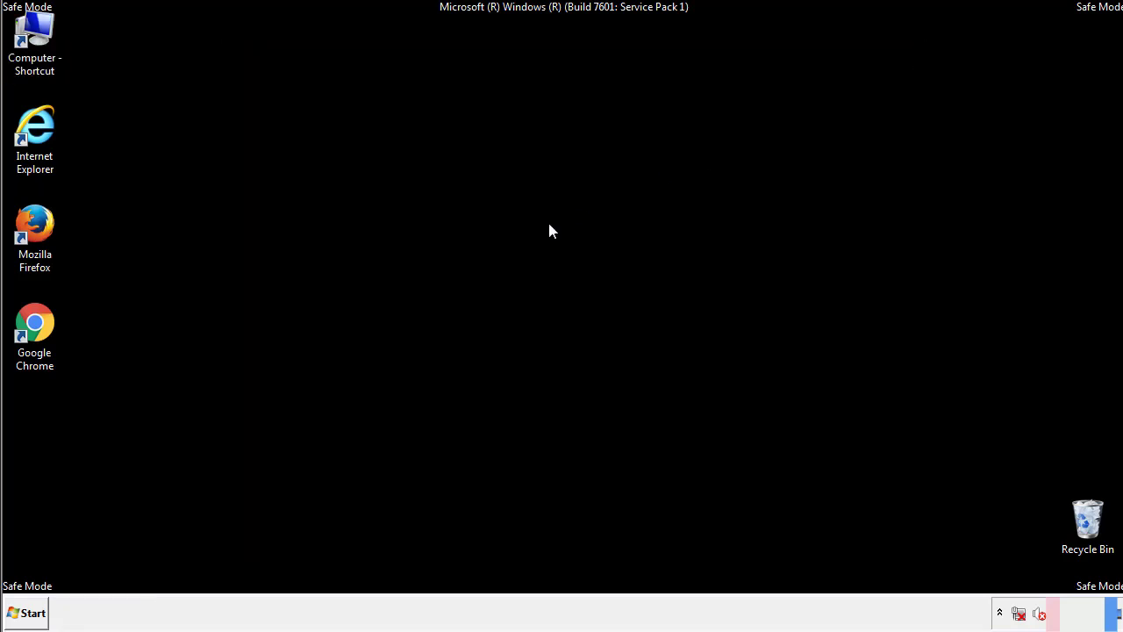
left_click(29, 614)
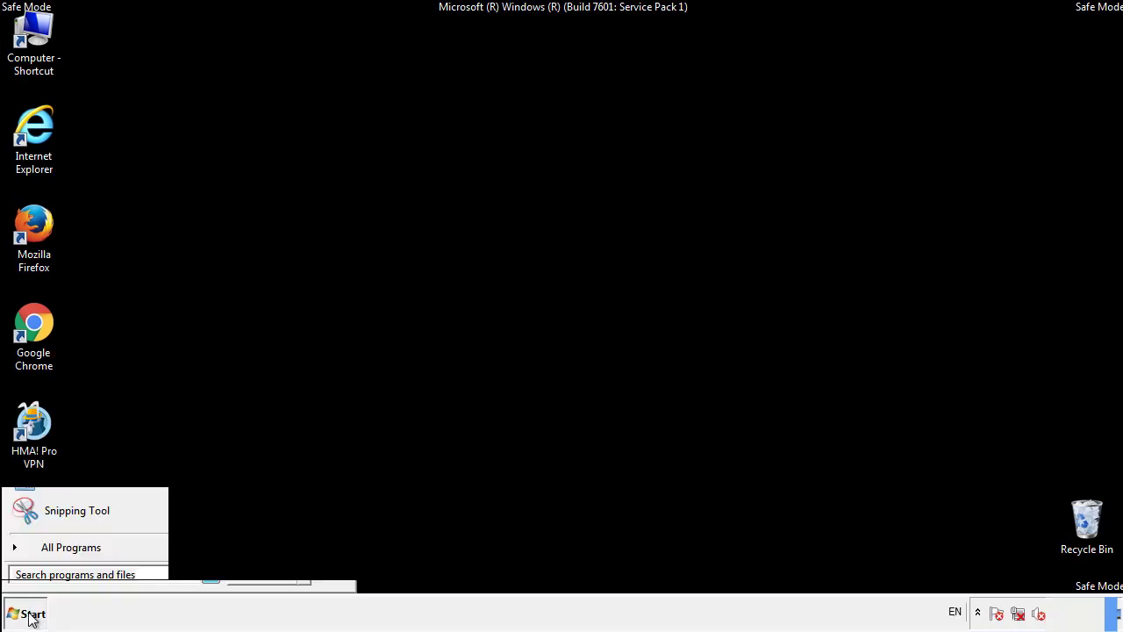
left_click(50, 554)
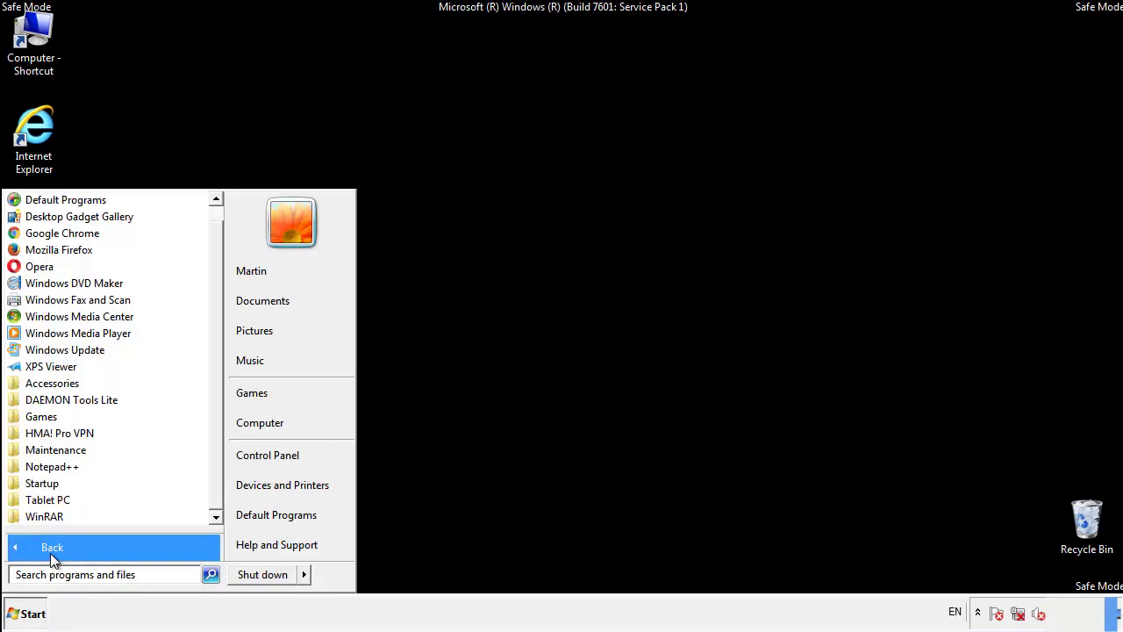
right_click(49, 483)
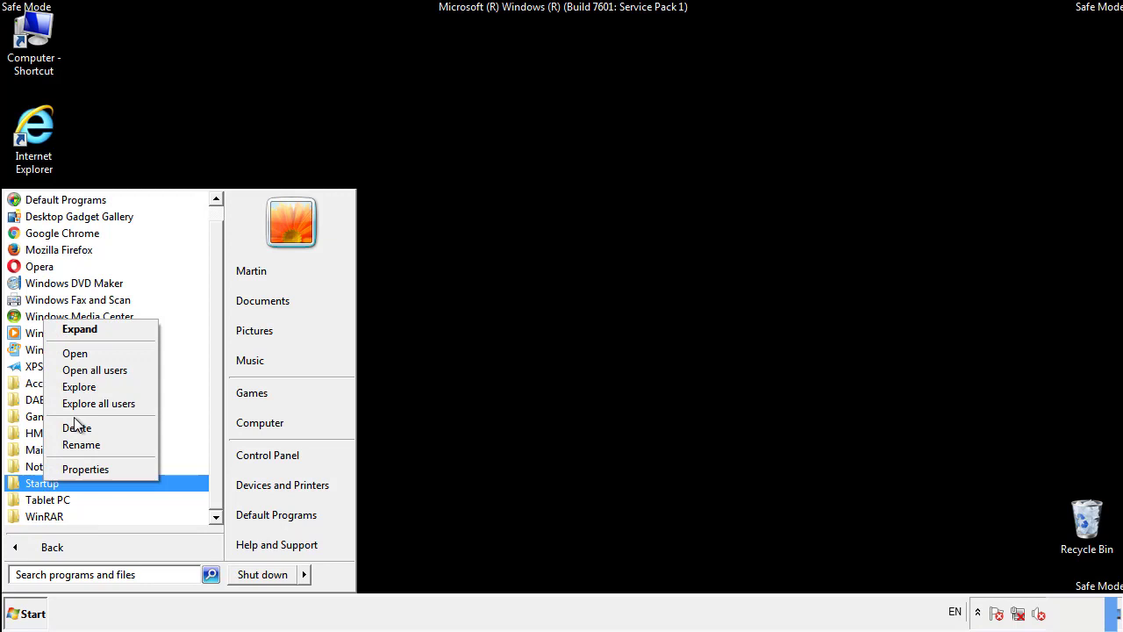
left_click(85, 352)
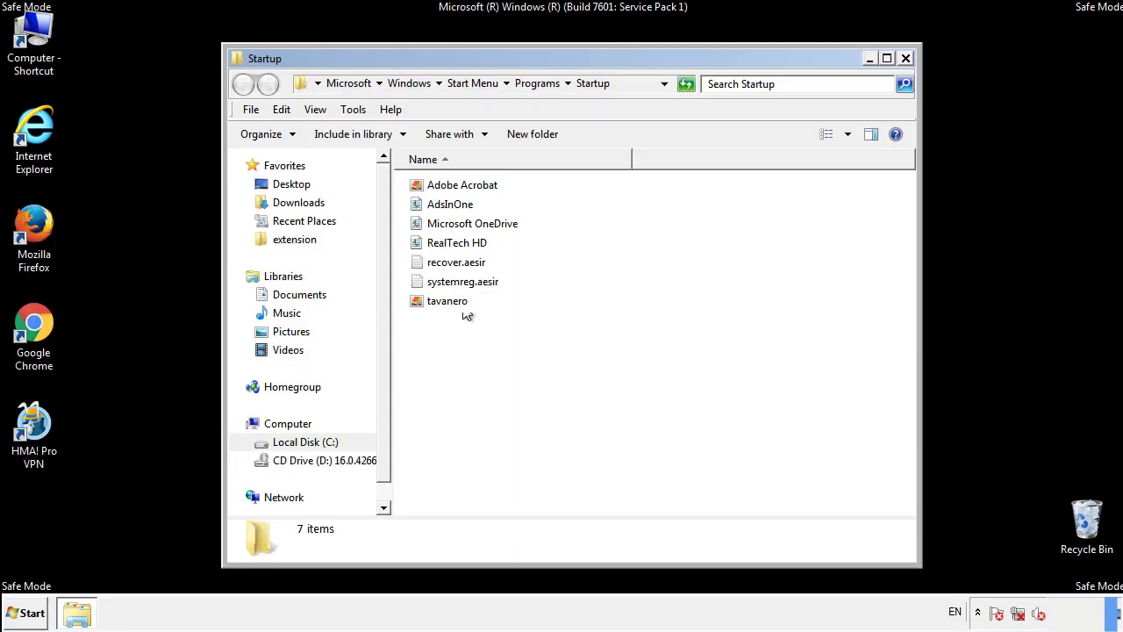
Delete AdsInOne, recover.aesir, systemreg.aesir and tavanero from Startup, then close the folder
left_click(457, 208)
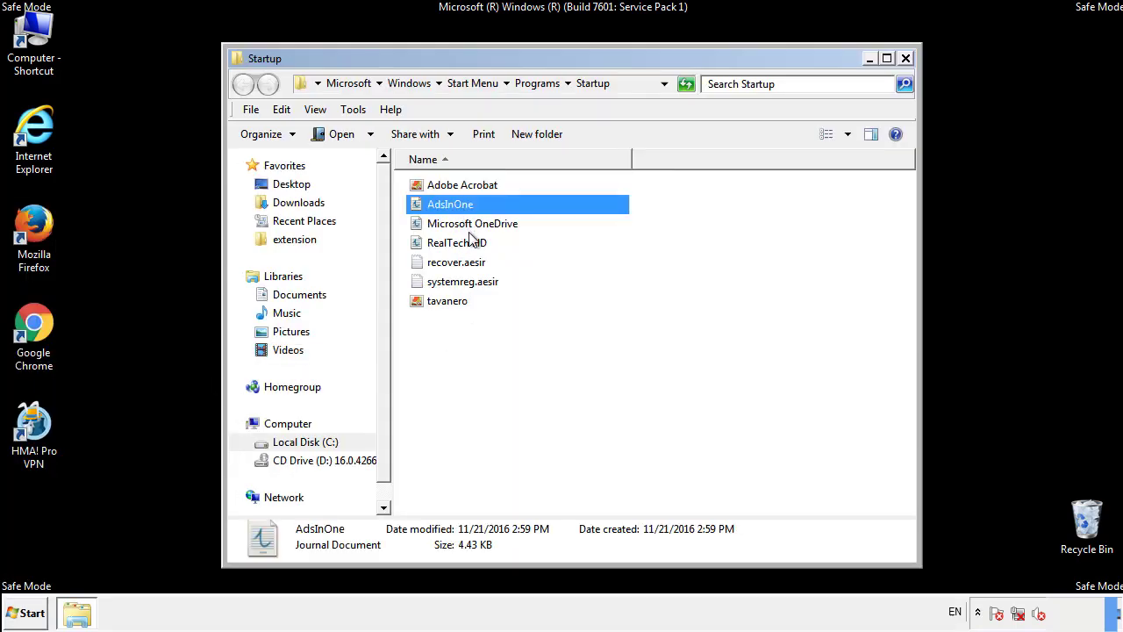
left_click(456, 263, "ctrl")
left_click(466, 283, "ctrl")
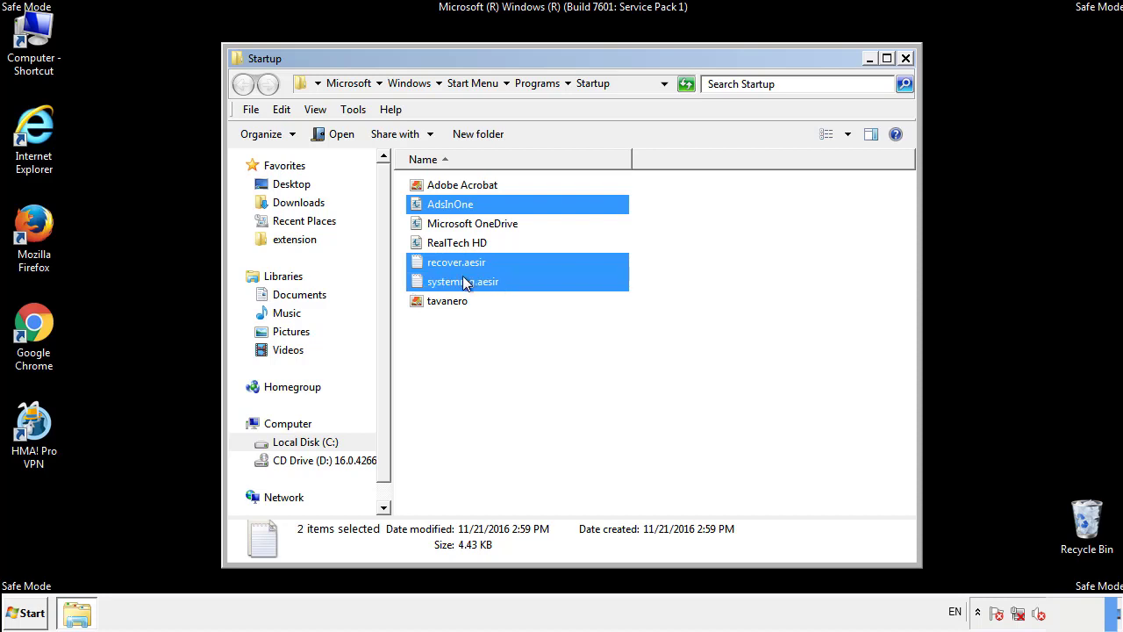
left_click(451, 301, "ctrl")
right_click(444, 302)
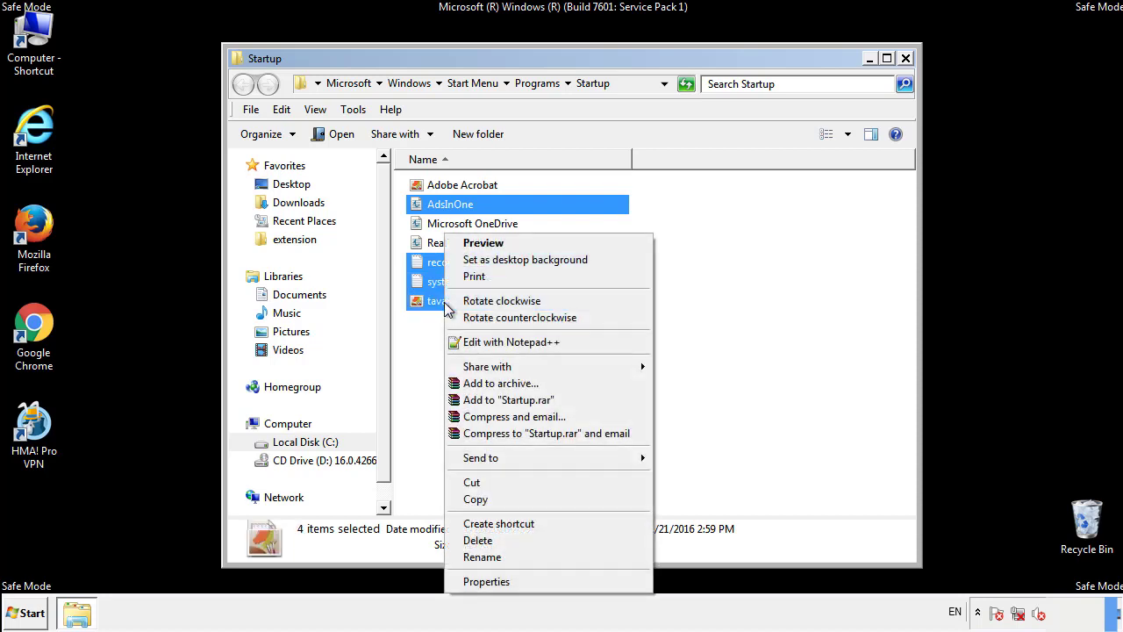
left_click(474, 539)
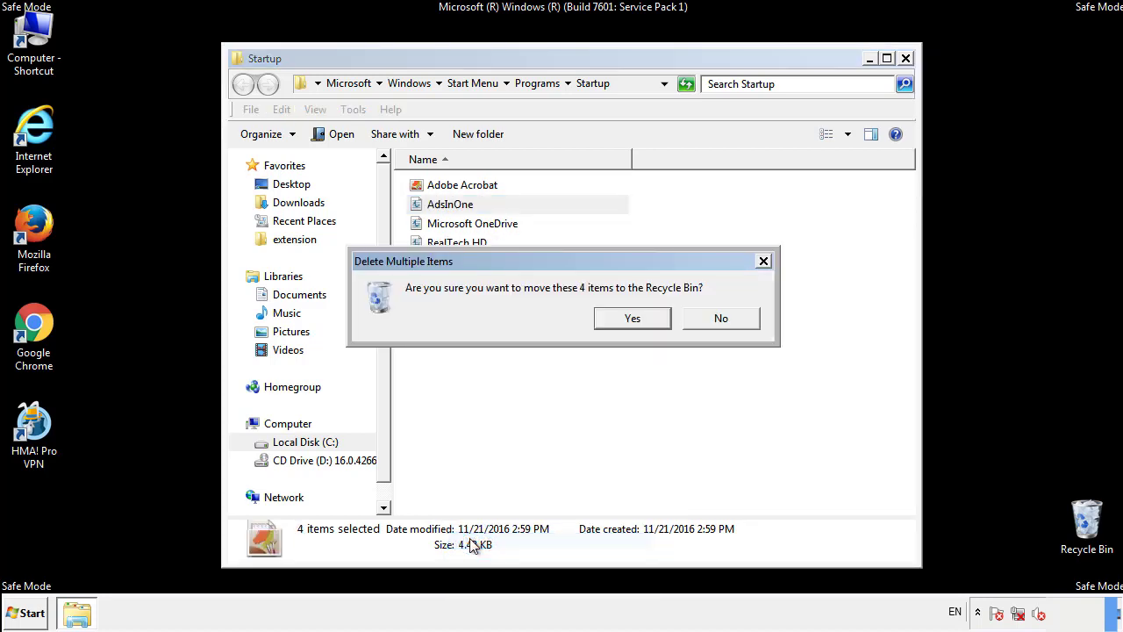
left_click(622, 320)
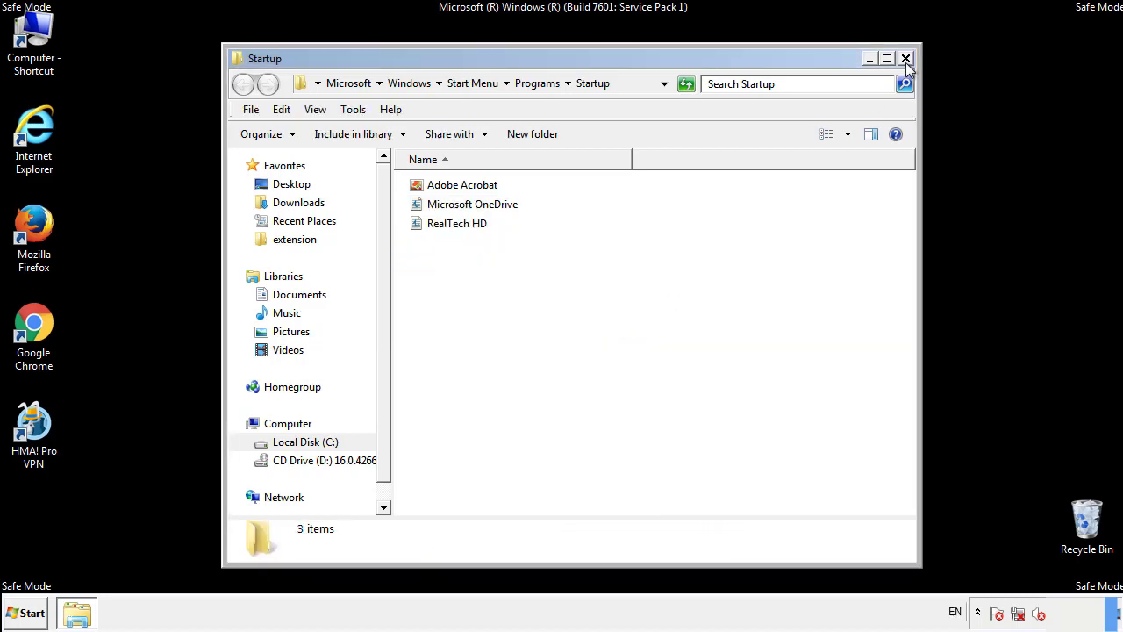
left_click(908, 66)
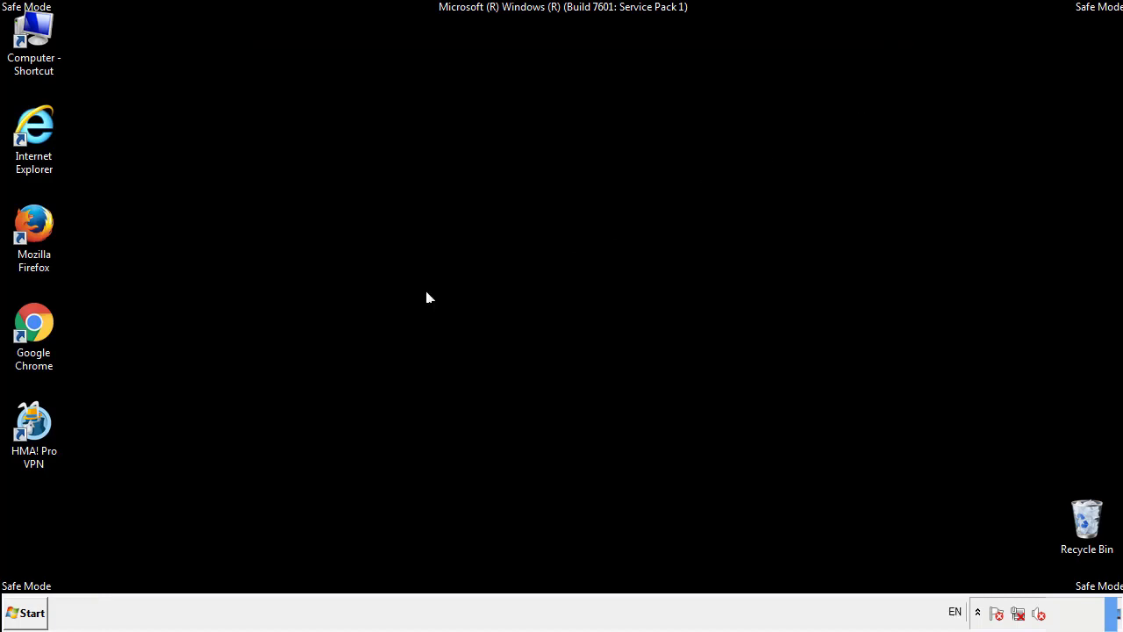
Launch Registry Editor via a regedit Start-menu search
left_click(27, 619)
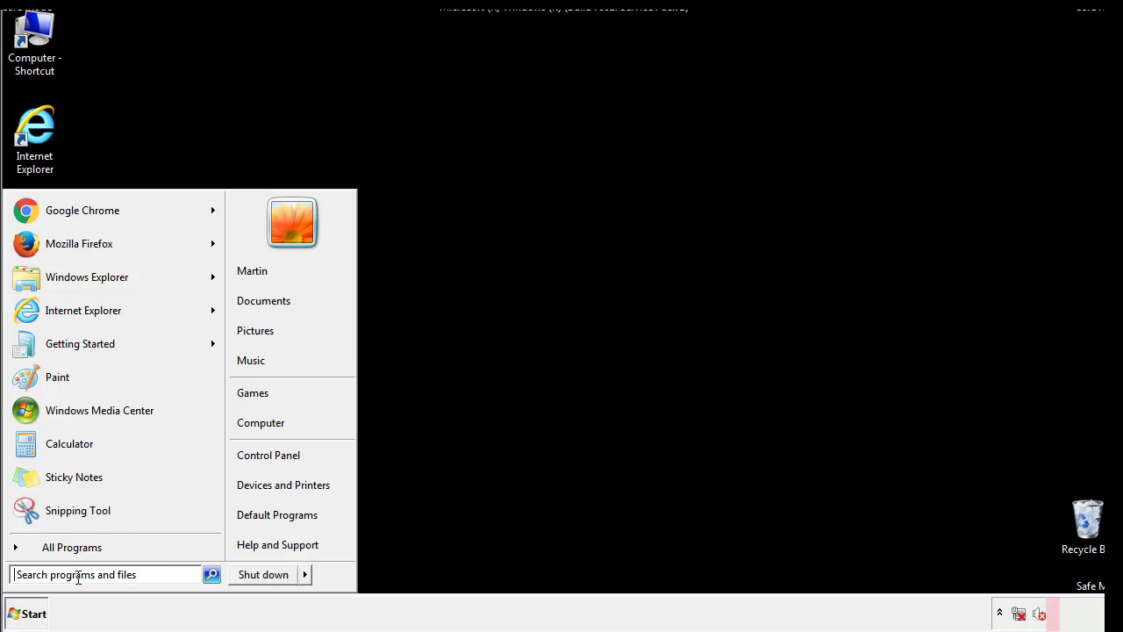
type("reged")
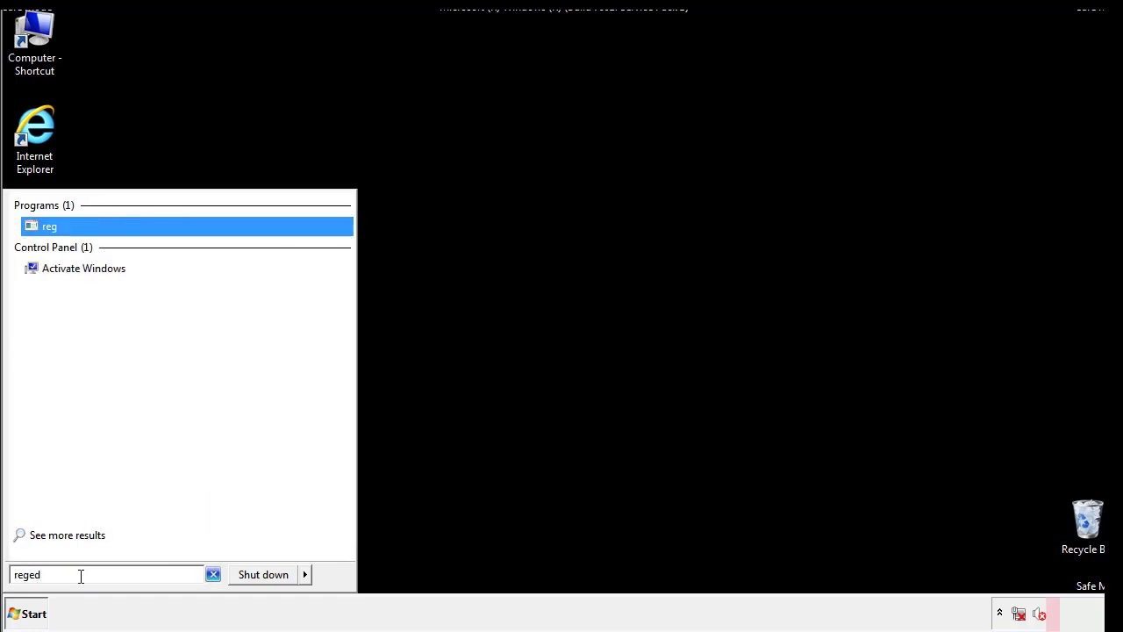
type("it")
key("Return")
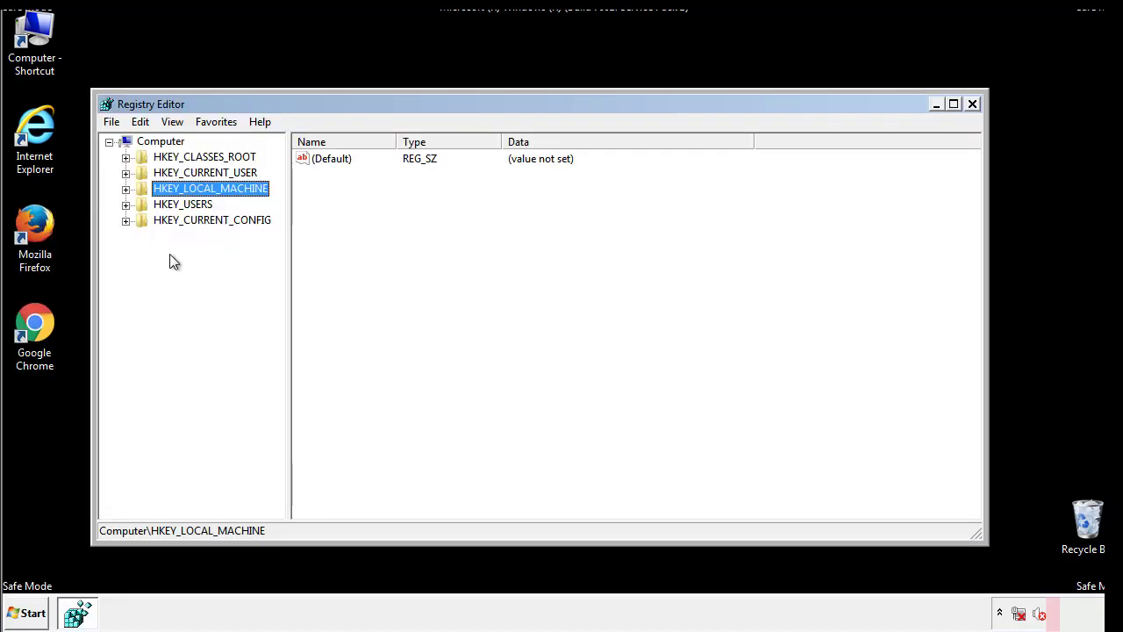
Navigate to HKLM\SOFTWARE\Microsoft\Windows\CurrentVersion\Run to view its values
left_click(125, 189)
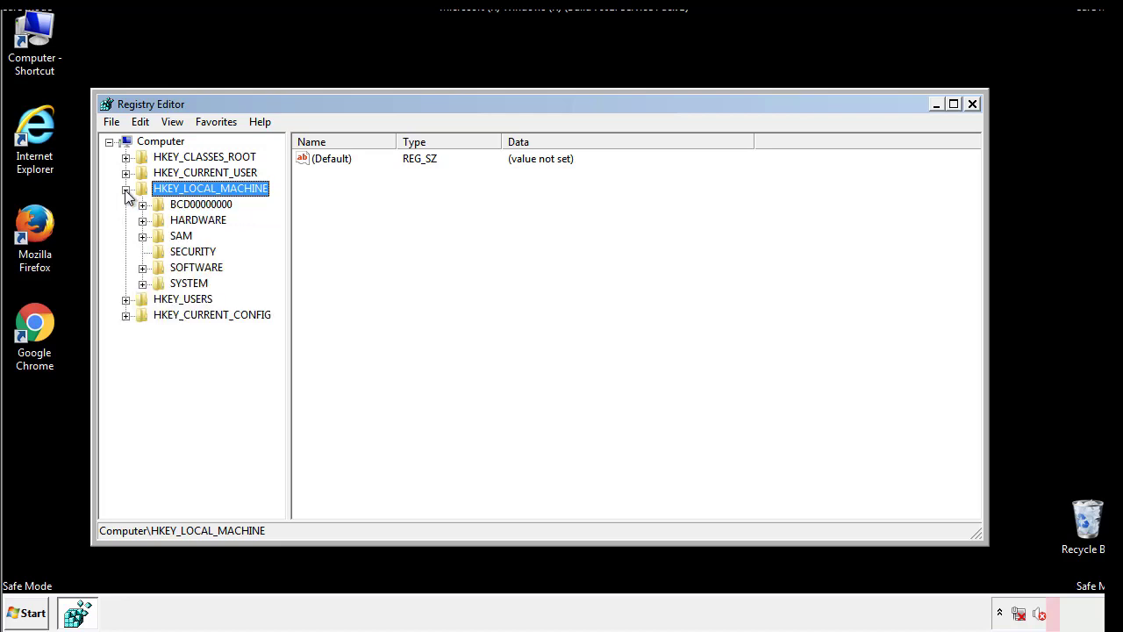
left_click(143, 267)
scroll(276, 266, "down", 1)
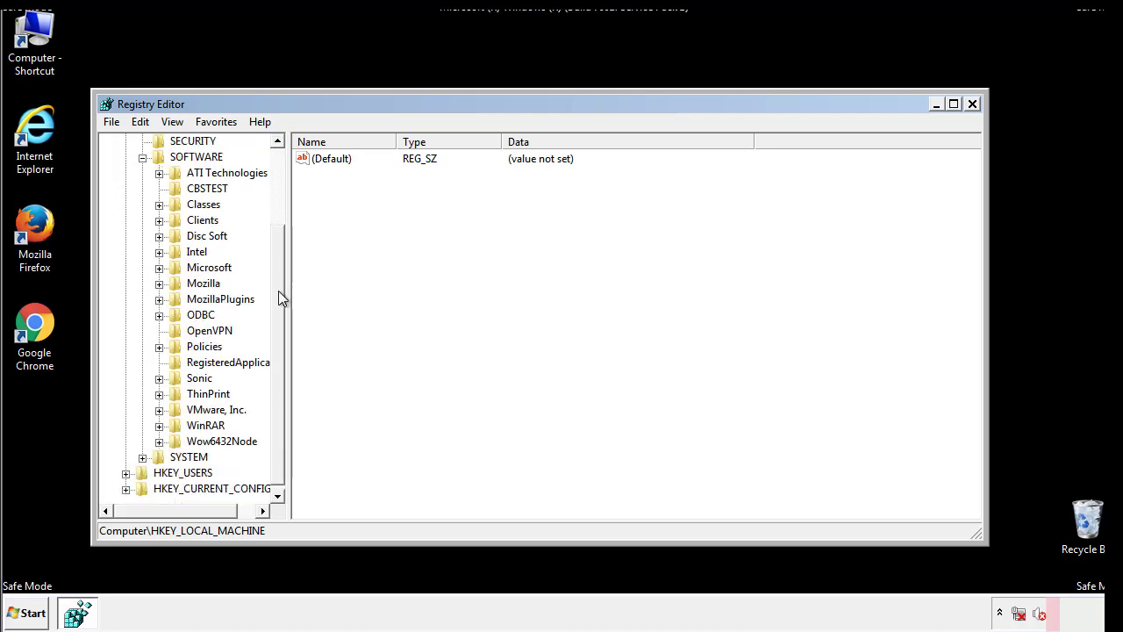
left_click(159, 267)
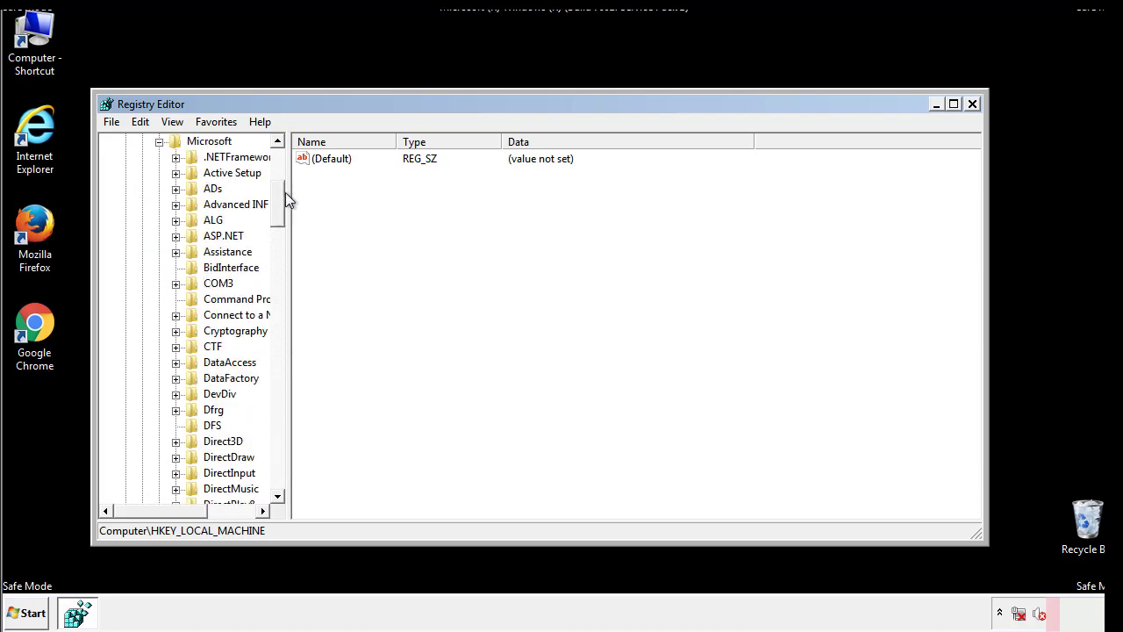
mouse_move(278, 218)
left_mouse_down()
mouse_move(280, 465)
mouse_move(279, 449)
left_mouse_up()
left_click(176, 267)
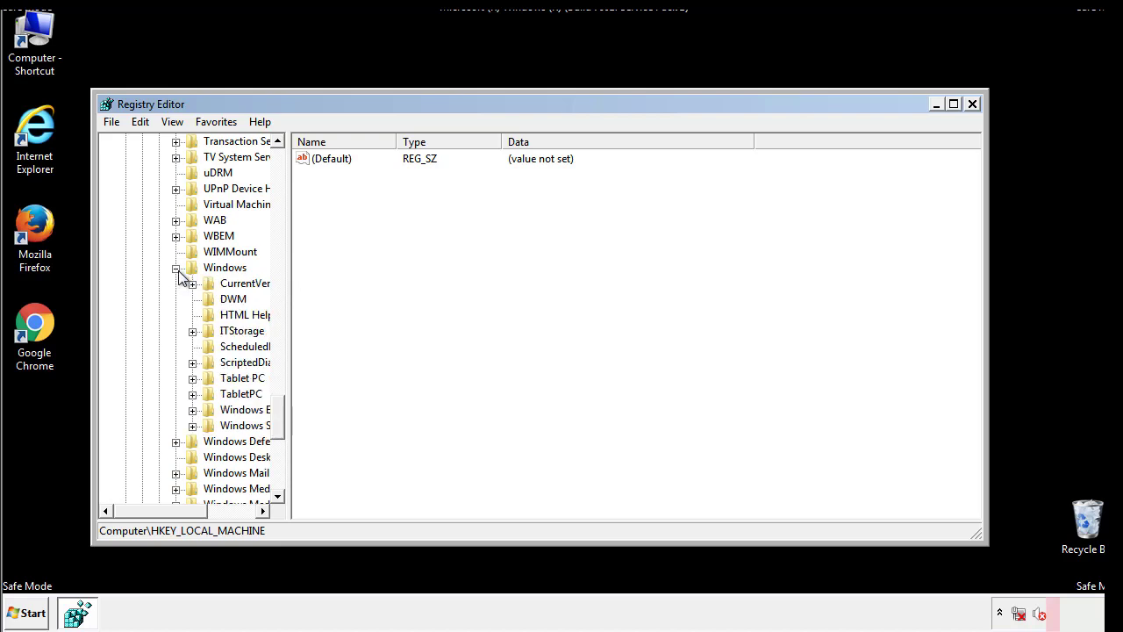
left_click_drag(154, 511, 179, 513)
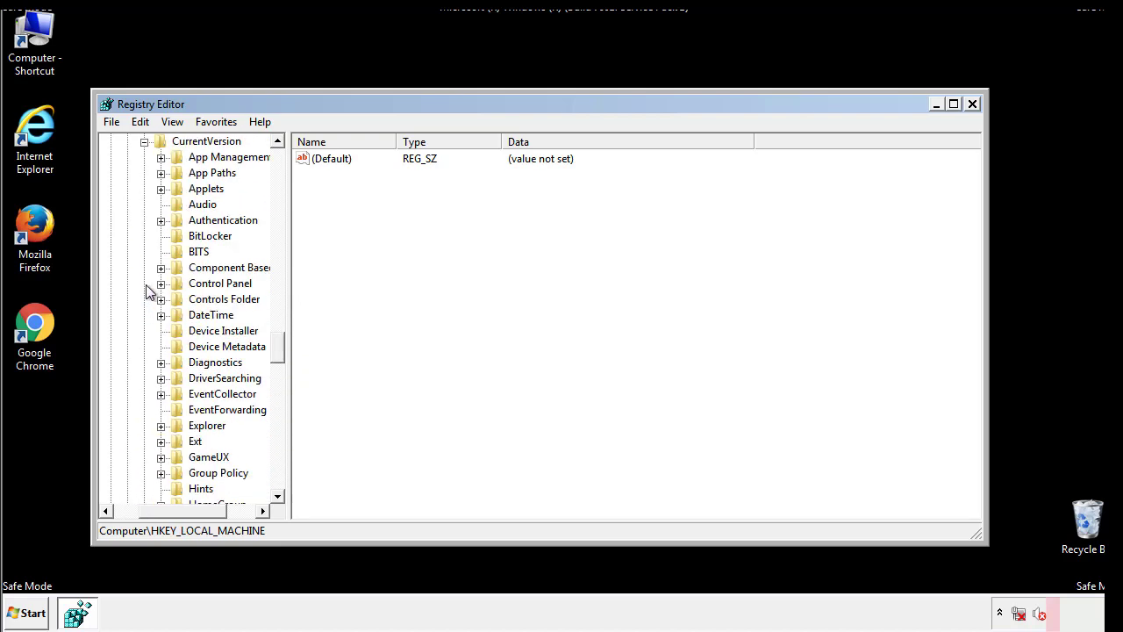
left_click(144, 284)
left_click_drag(285, 346, 278, 407)
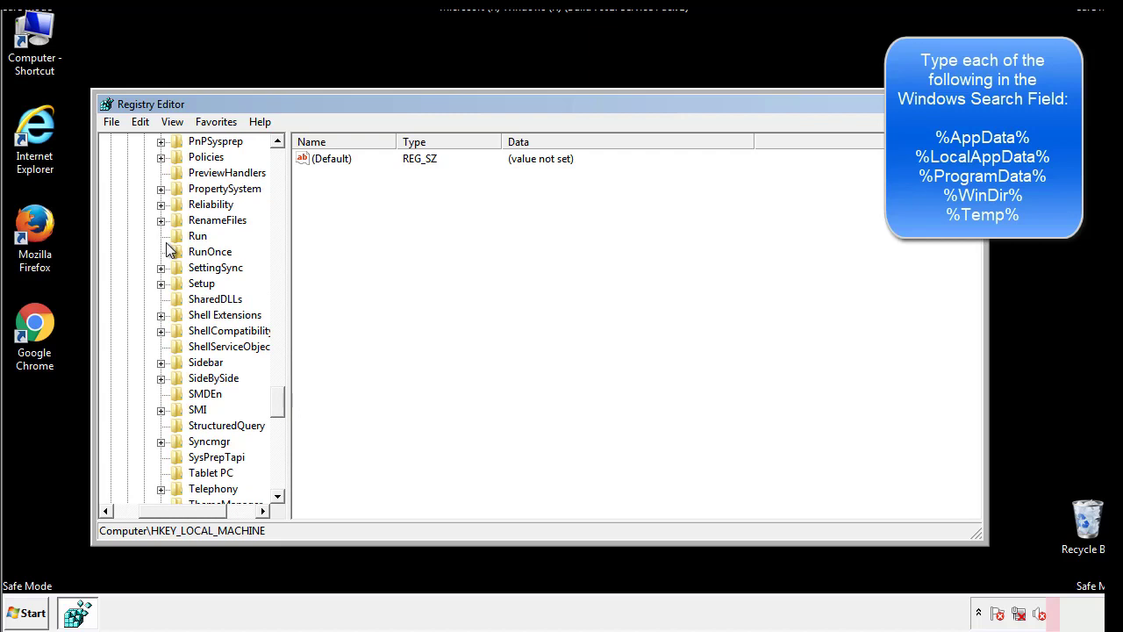
left_click(186, 237)
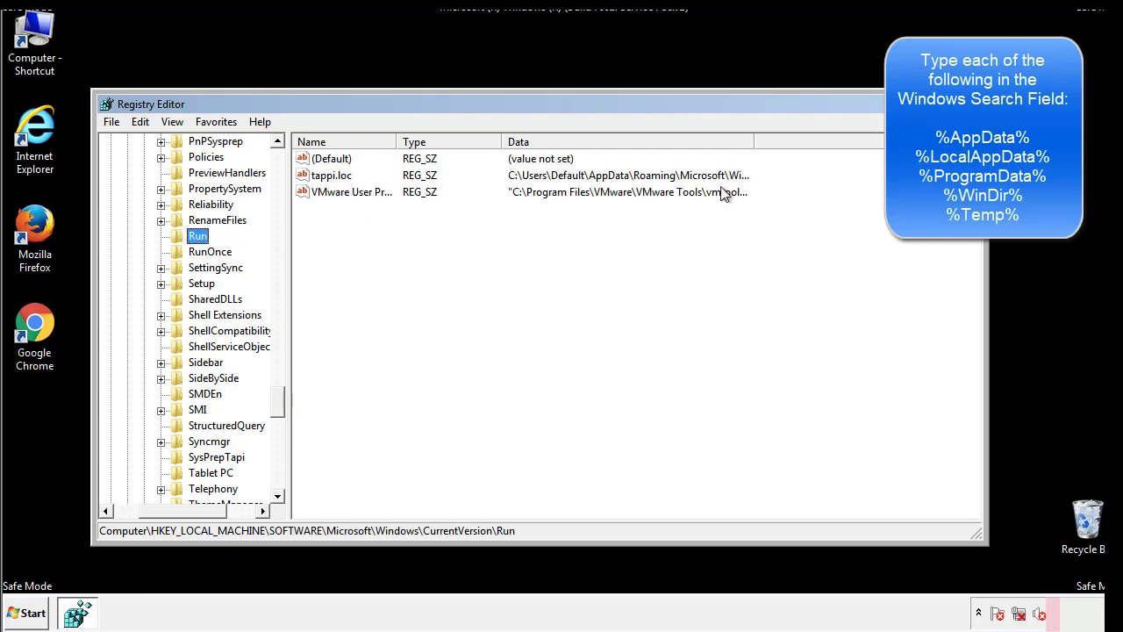
Delete the tappi.loc value from the Run key
left_click(332, 179)
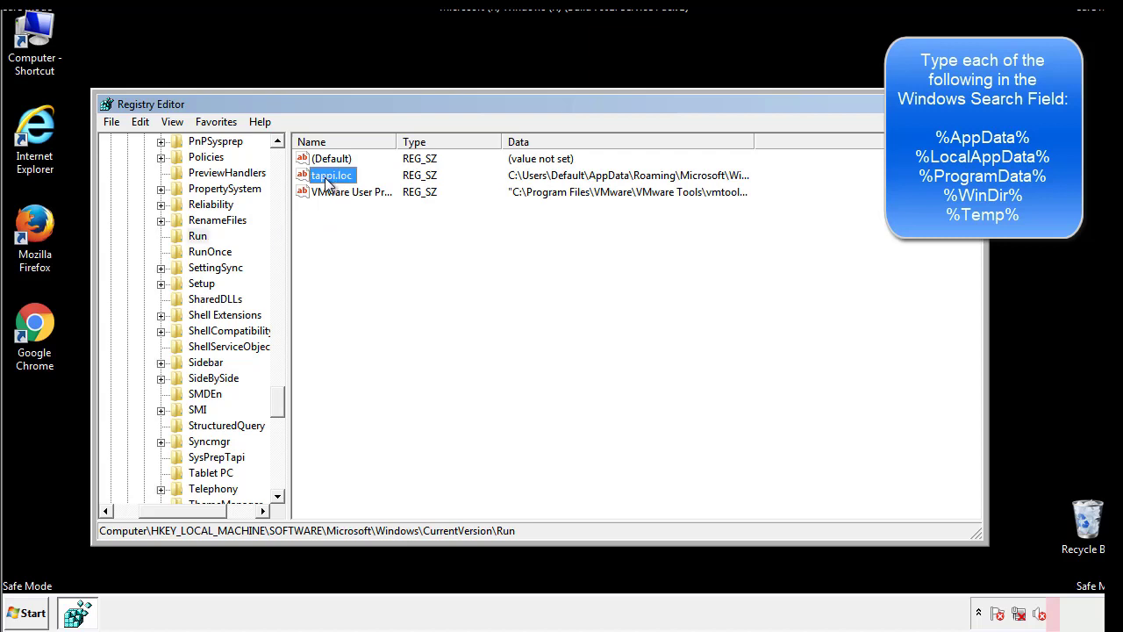
right_click(325, 178)
left_click(352, 228)
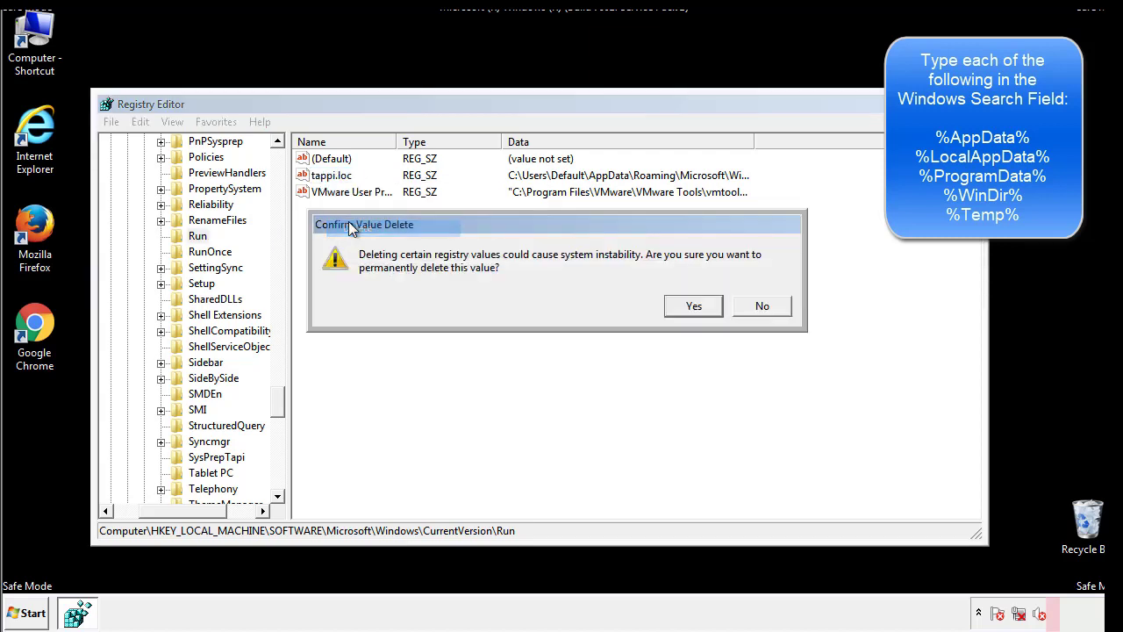
left_click(683, 307)
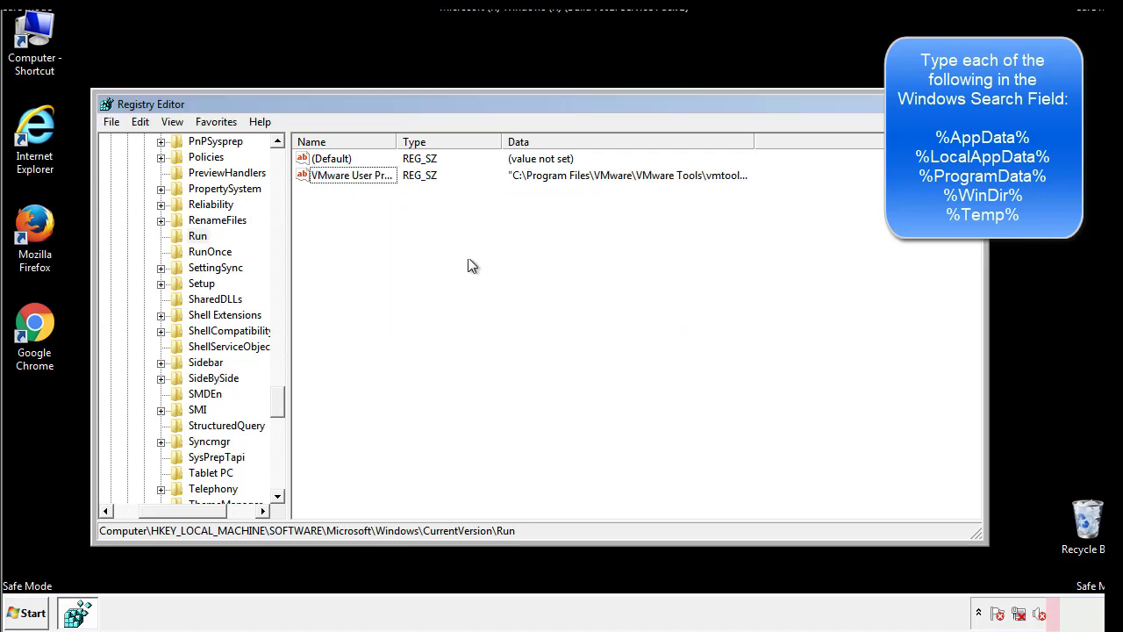
Collapse HKLM and navigate to HKCU\Software\Microsoft\Windows\CurrentVersion\Run
left_click_drag(279, 400, 279, 480)
left_click_drag(211, 507, 136, 522)
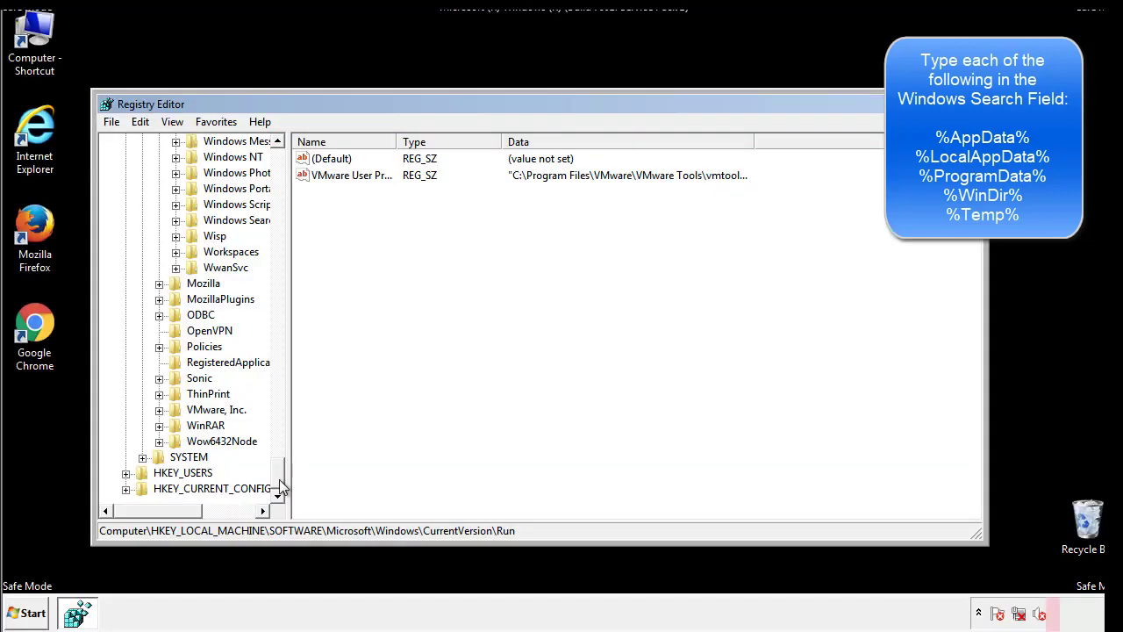
left_click_drag(281, 481, 286, 171)
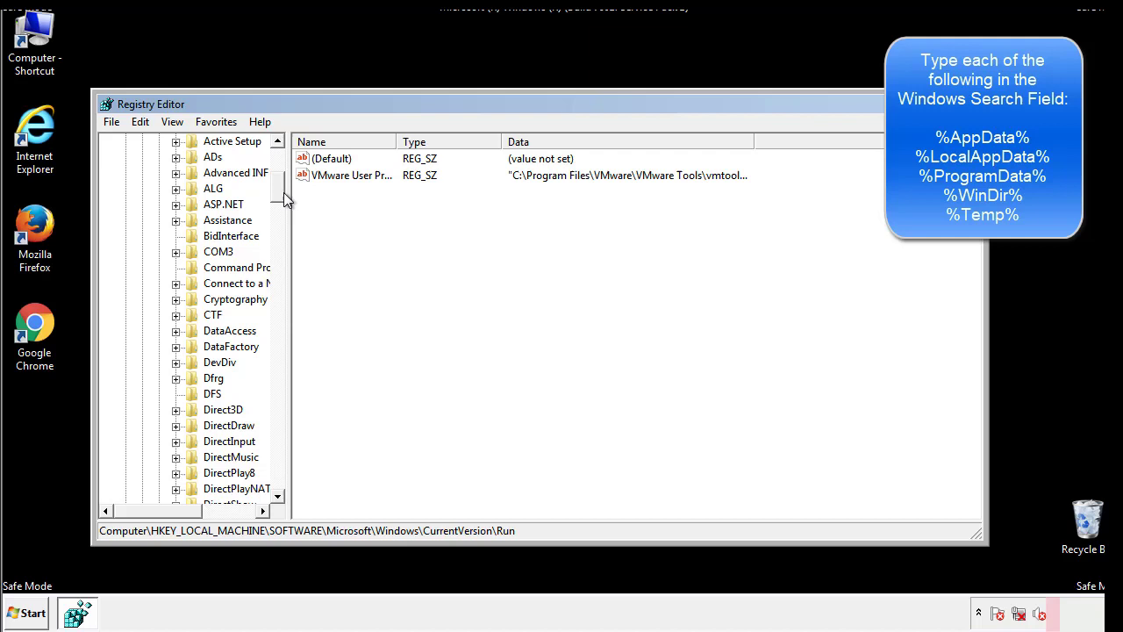
left_click(126, 189)
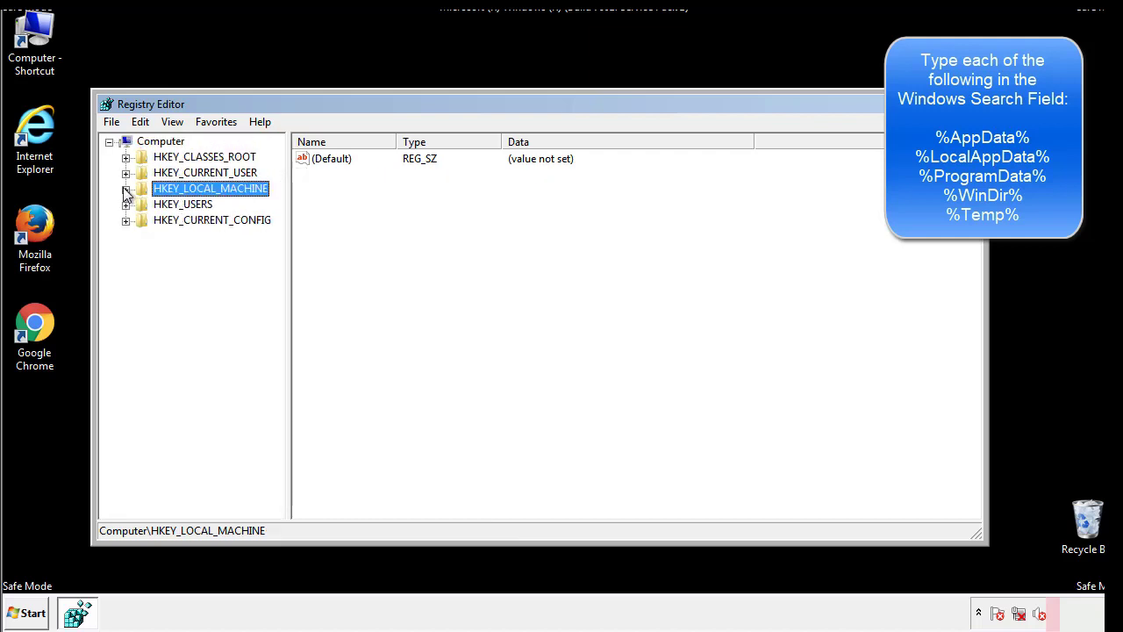
left_click(125, 173)
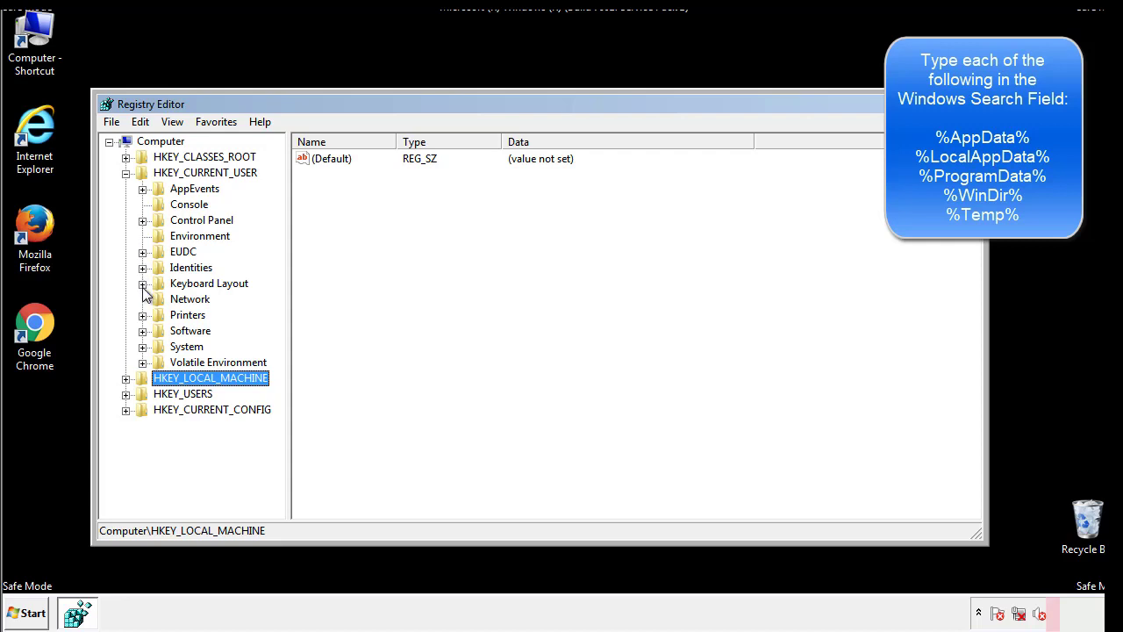
left_click(143, 333)
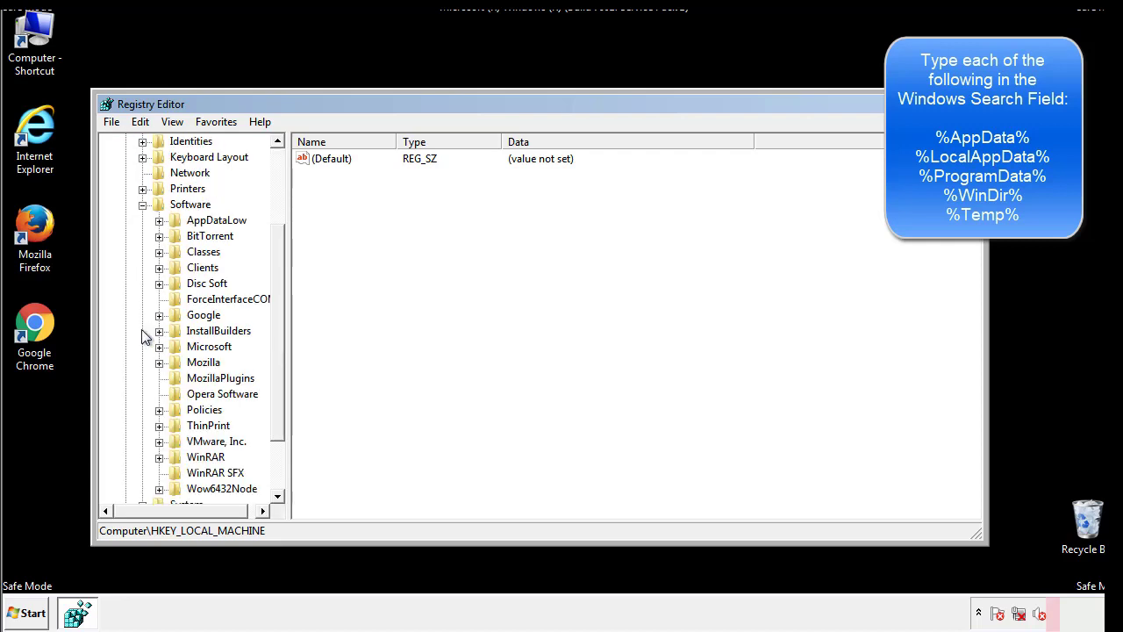
left_click_drag(276, 318, 276, 334)
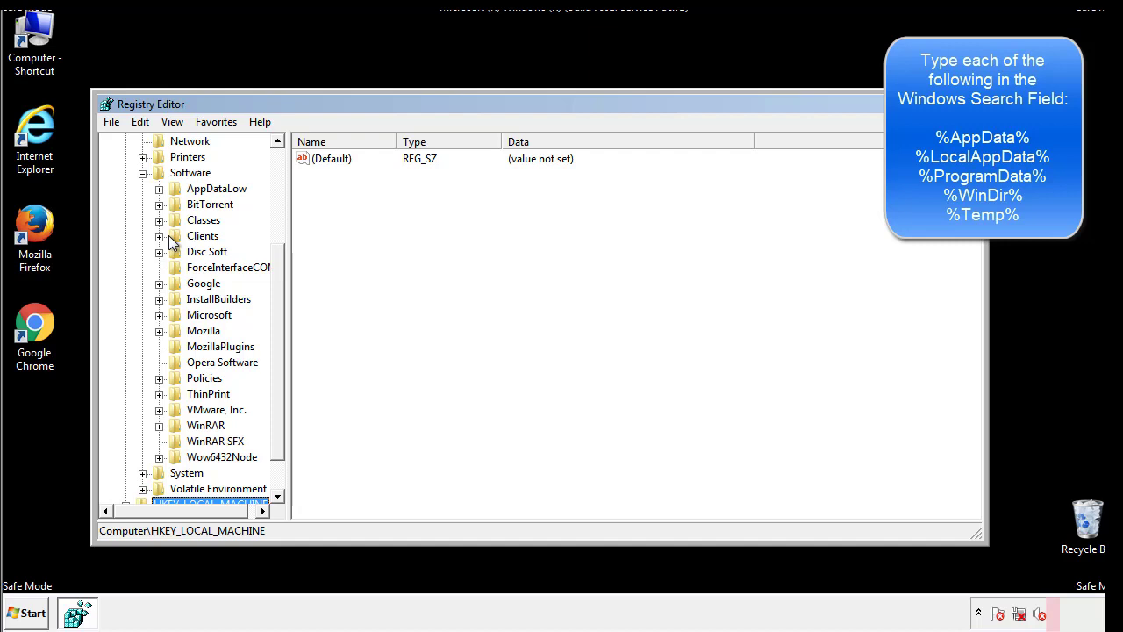
left_click(159, 318)
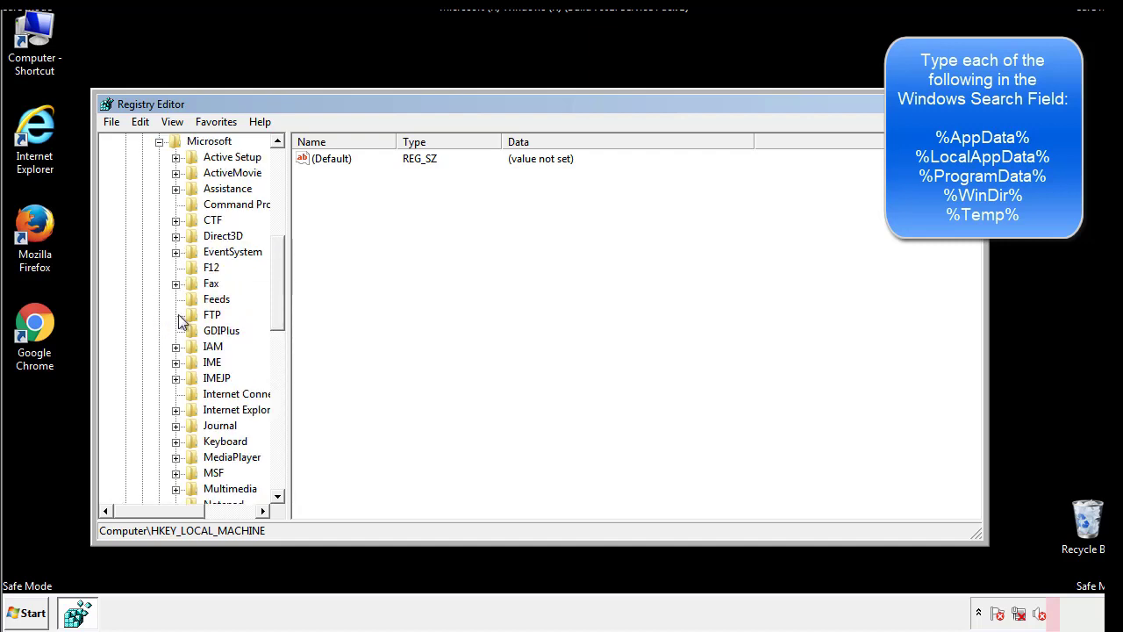
left_click_drag(276, 256, 279, 372)
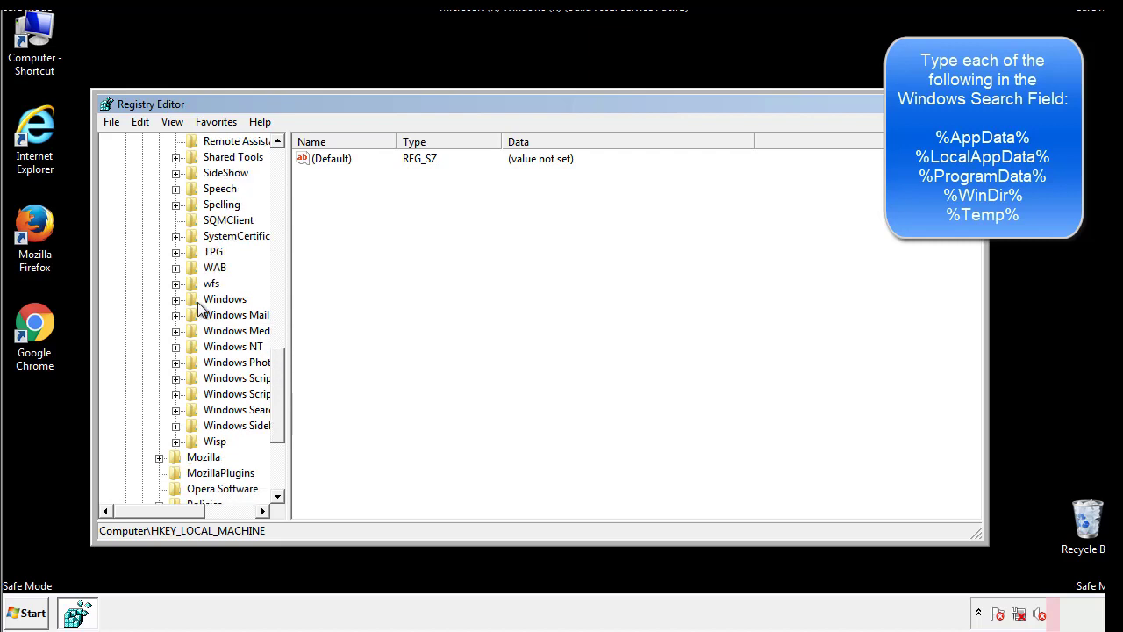
left_click(175, 299)
left_click(192, 315)
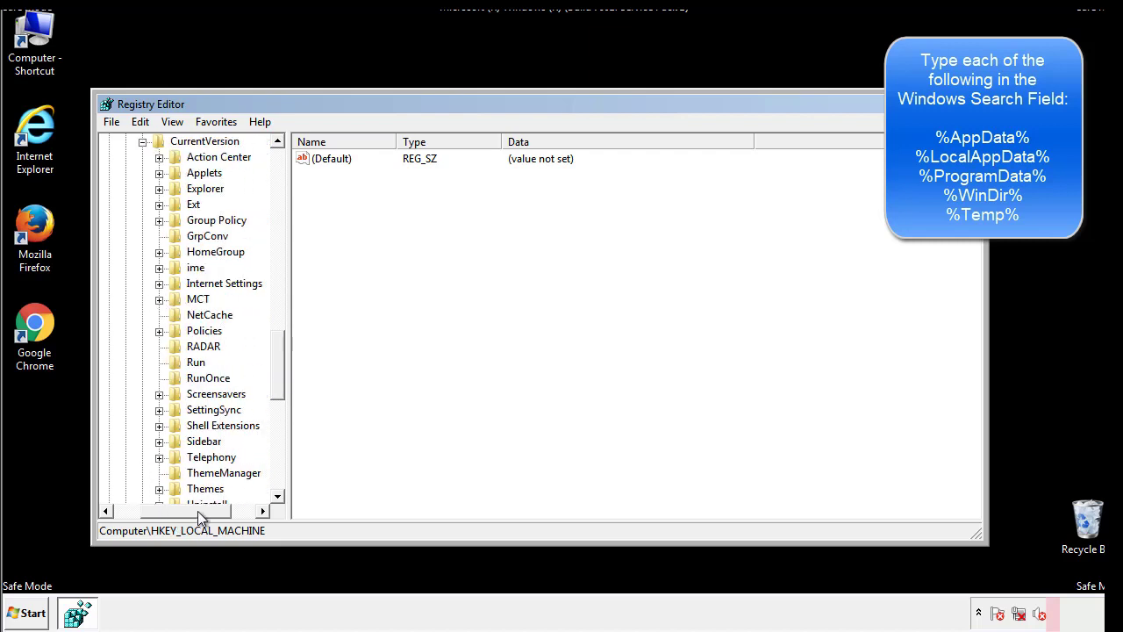
left_click(194, 361)
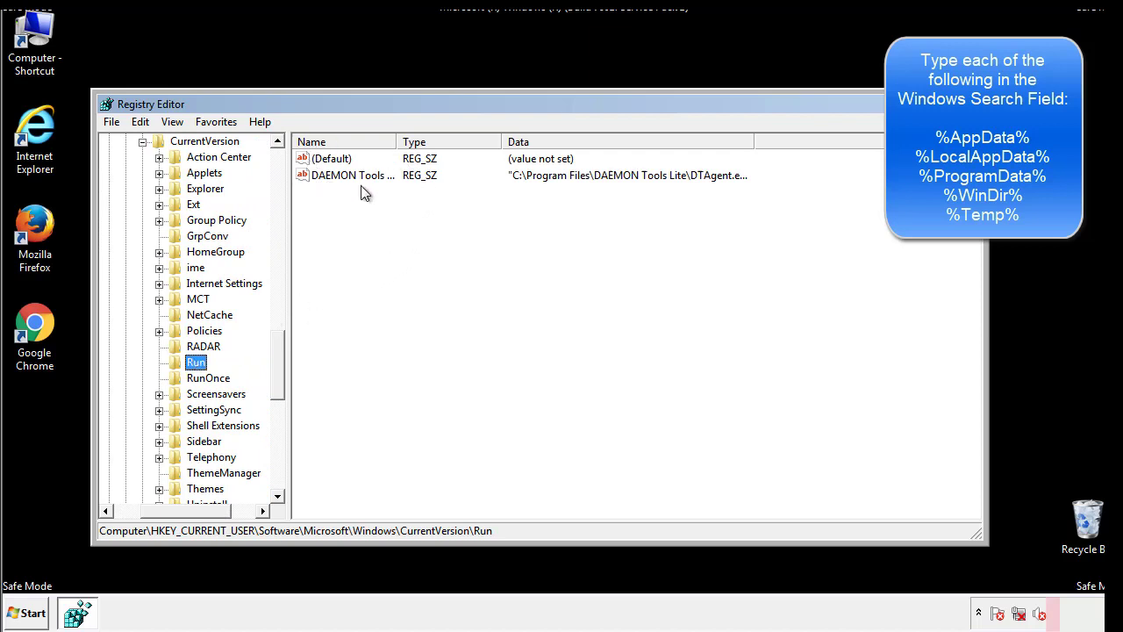
Inspect the HKCU Run values, showing only DAEMON Tools, then collapse the Windows key
left_click(481, 202)
mouse_move(328, 254)
left_mouse_down()
mouse_move(343, 208)
mouse_move(399, 198)
left_mouse_up()
left_click_drag(195, 509, 164, 509)
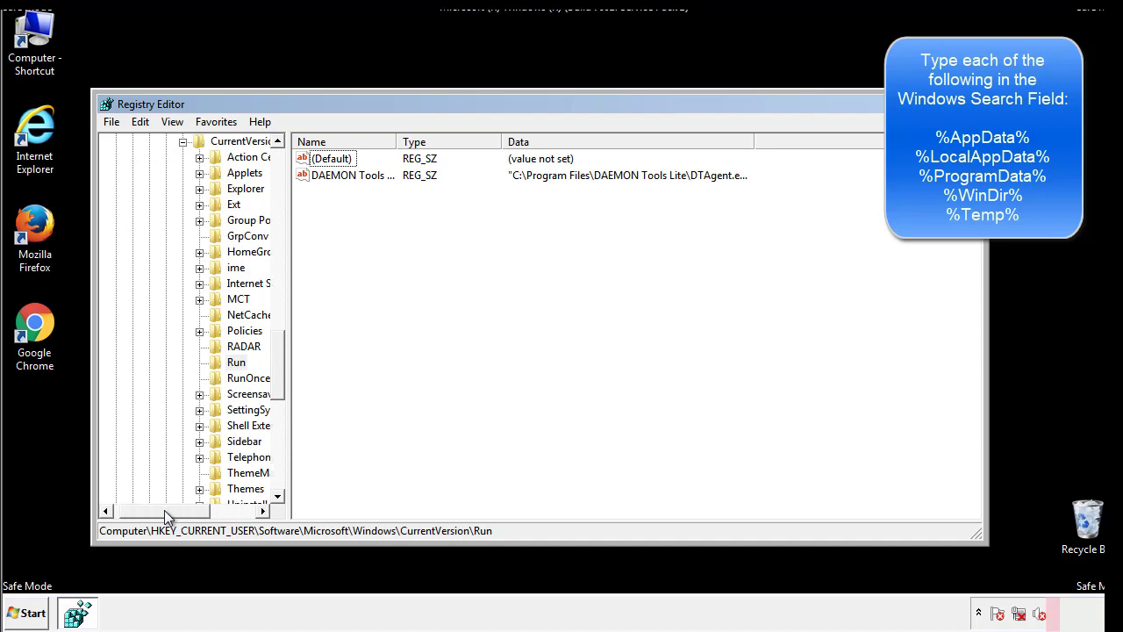
left_click_drag(284, 382, 277, 369)
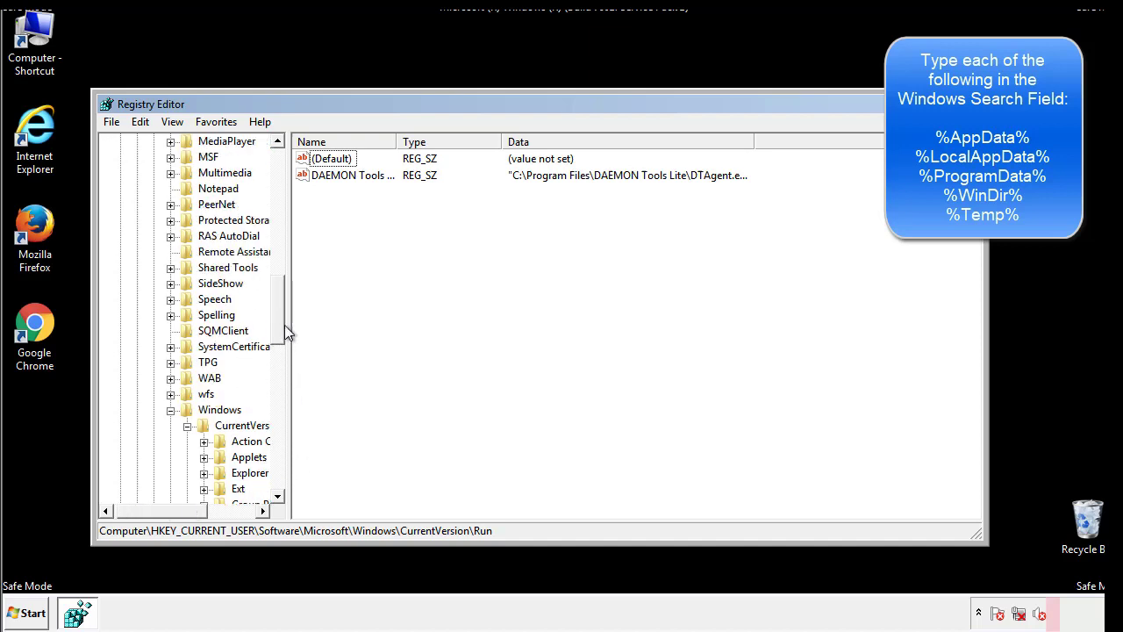
left_click(171, 410)
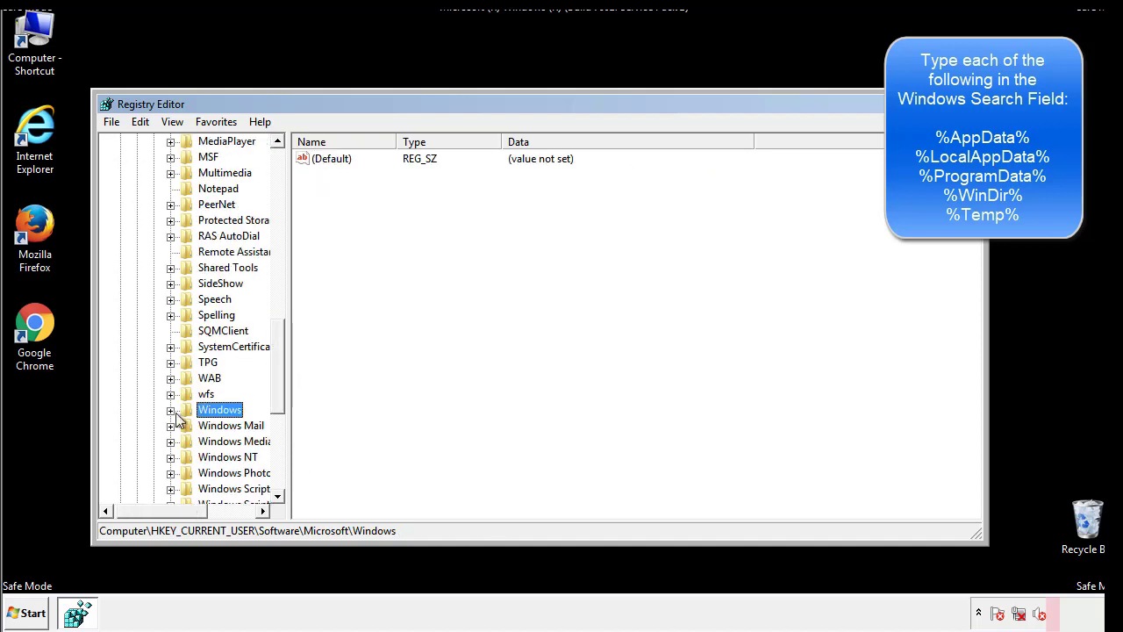
left_click_drag(282, 391, 282, 217)
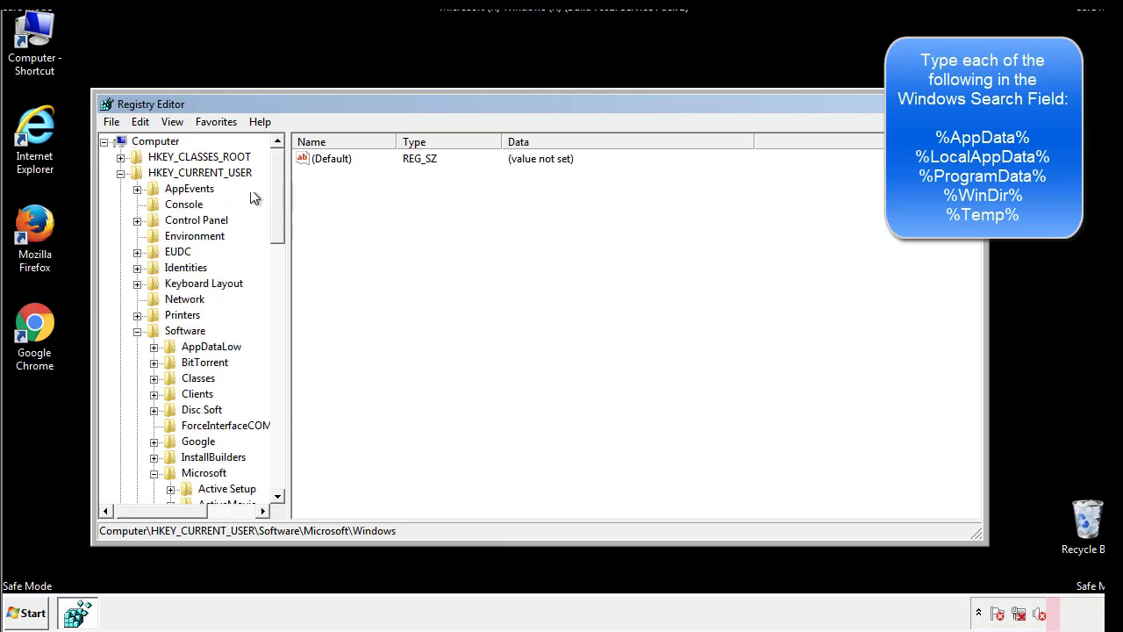
Search the registry for '%tem' with Edit > Find
left_click(145, 123)
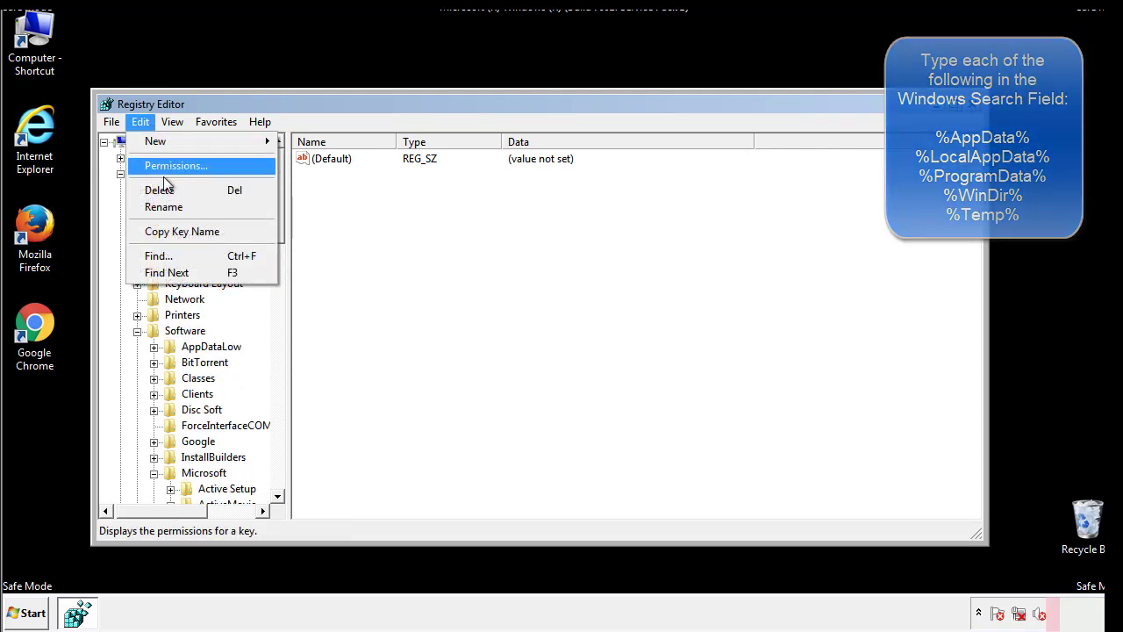
left_click(158, 256)
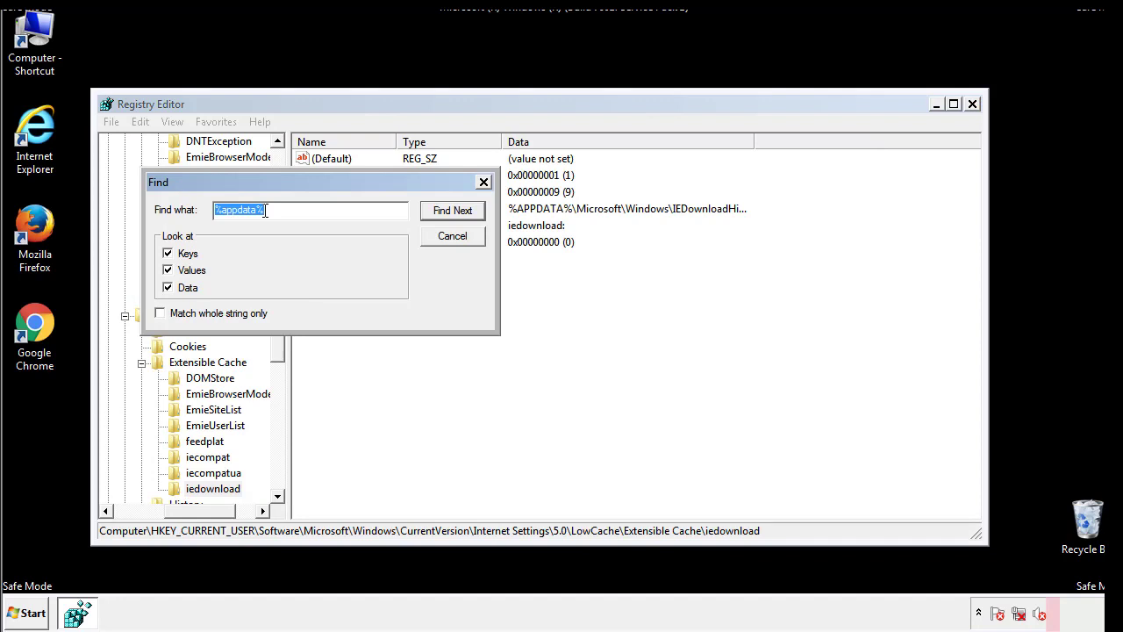
type("%t")
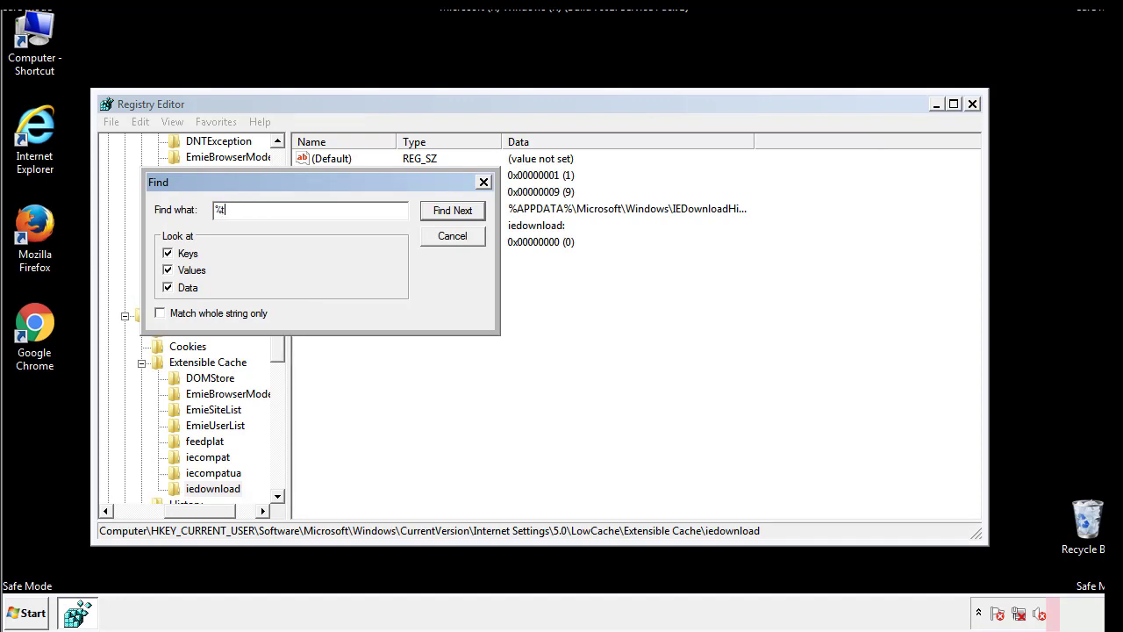
type("emp%")
key("Return")
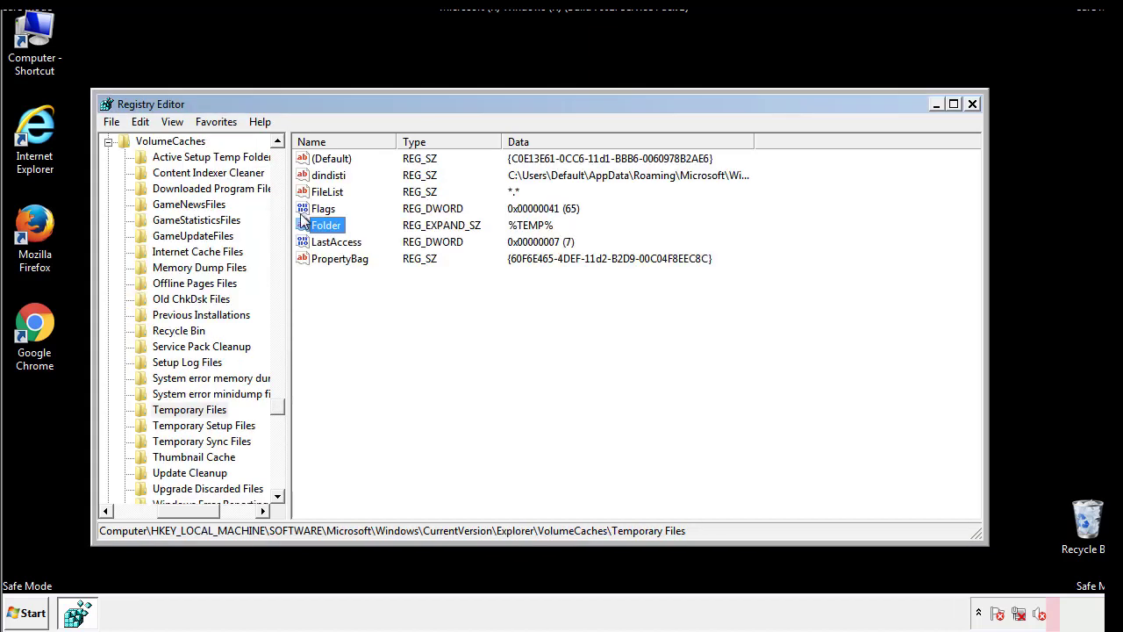
Delete all Temporary Files values, including dindisti, leaving only (Default)
left_click(458, 307)
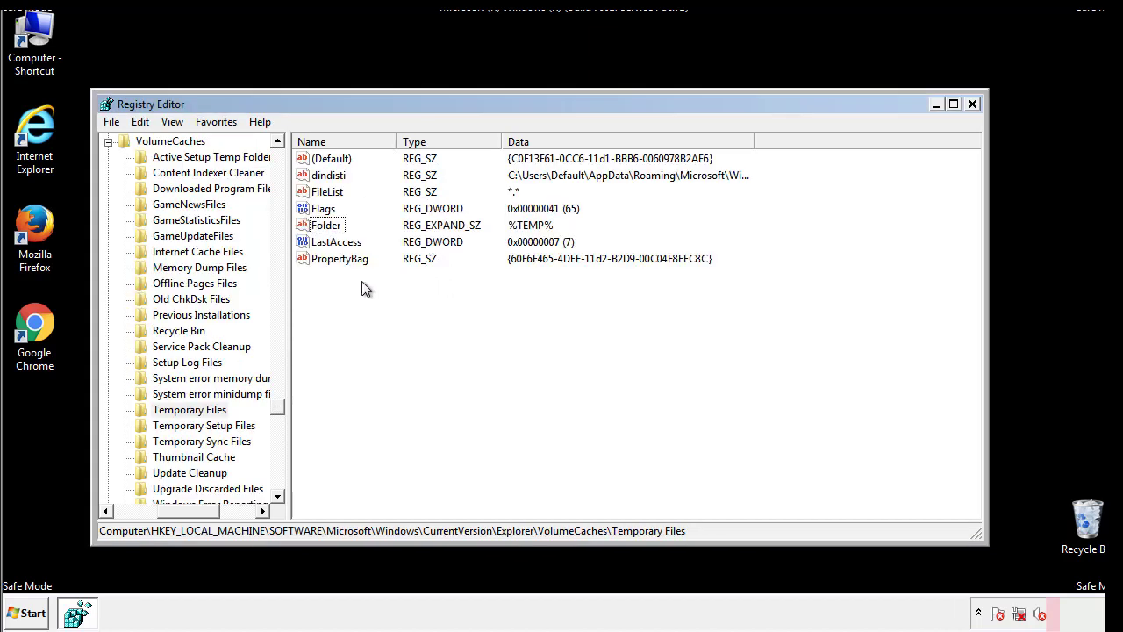
mouse_move(360, 282)
left_mouse_down()
mouse_move(331, 254)
mouse_move(318, 164)
left_mouse_up()
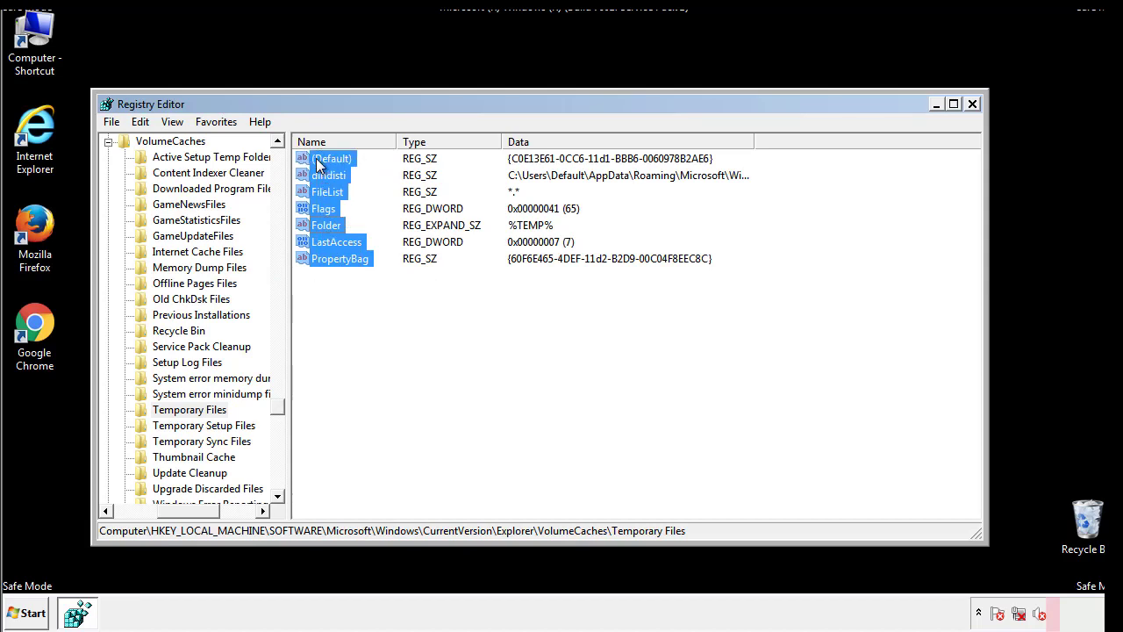
right_click(317, 164)
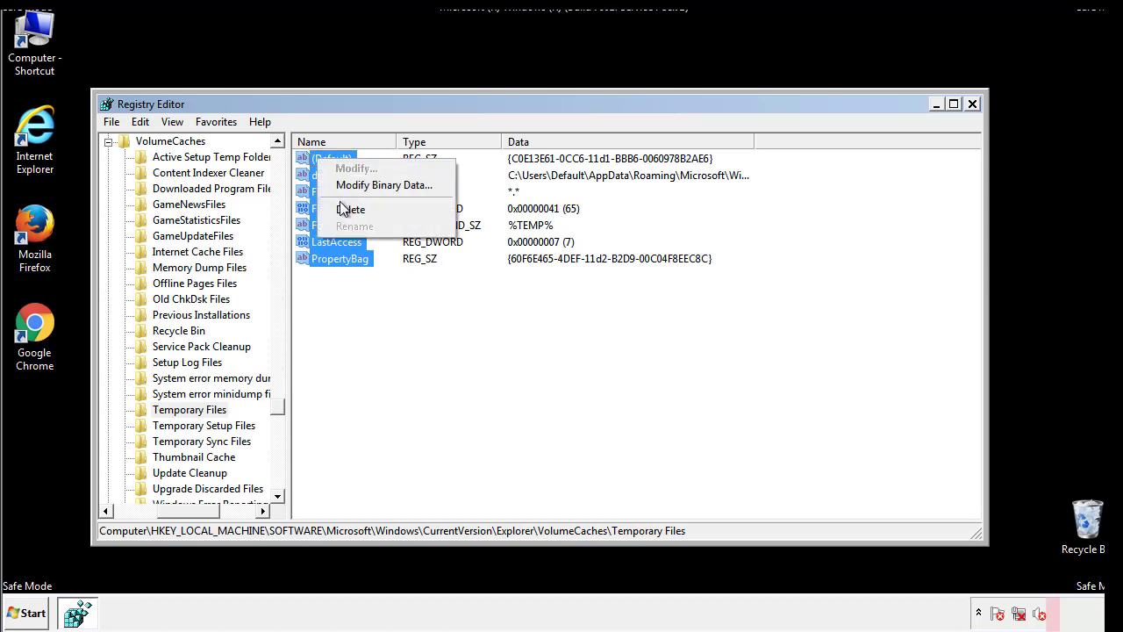
left_click(342, 211)
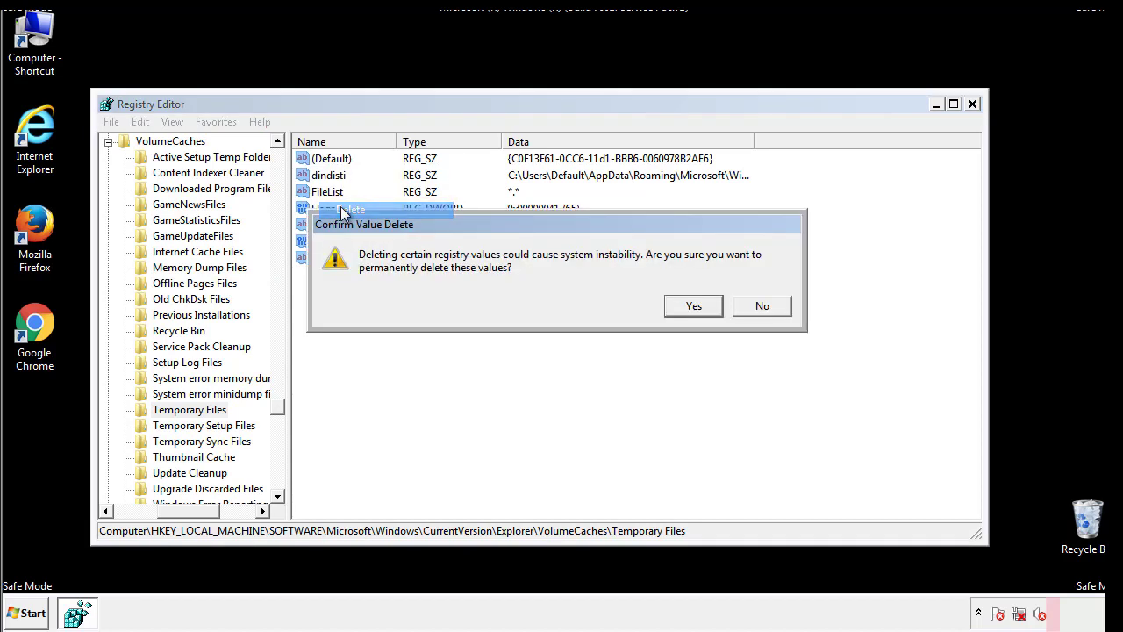
left_click(706, 306)
left_click(392, 215)
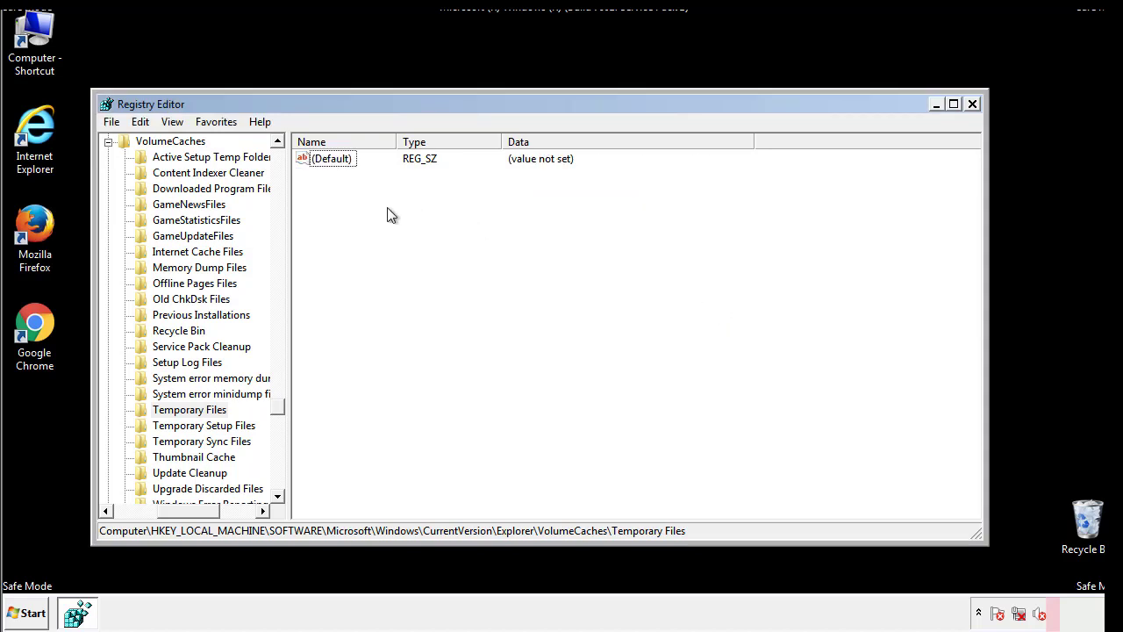
Close Registry Editor, uncheck Safe boot in msconfig, apply, and restart Windows
left_click(973, 104)
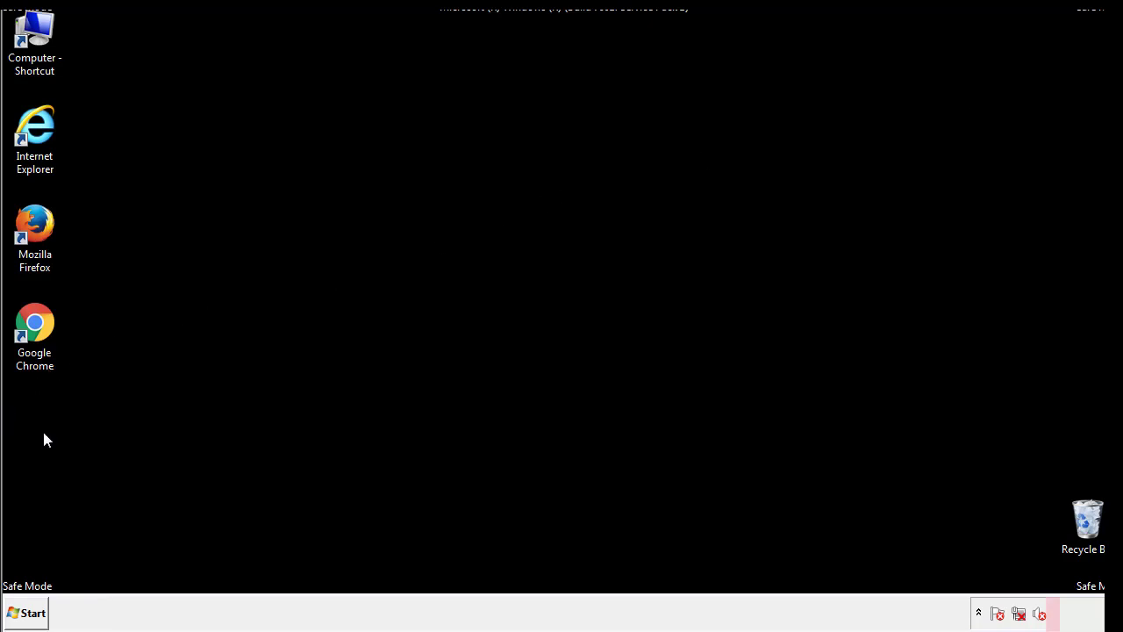
left_click(25, 614)
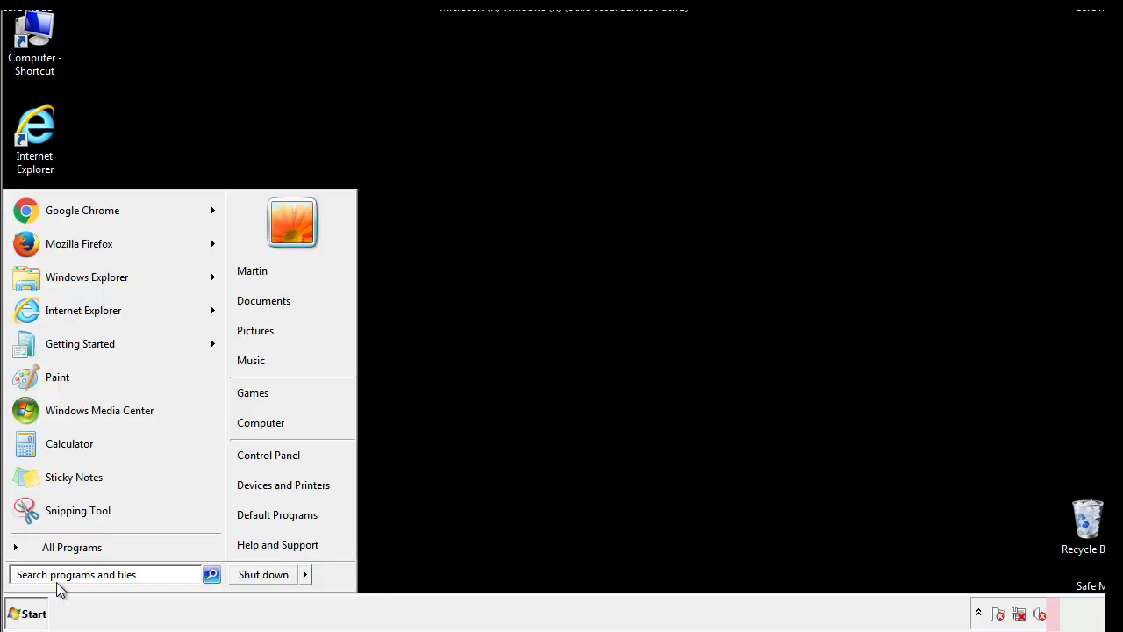
type("mscon")
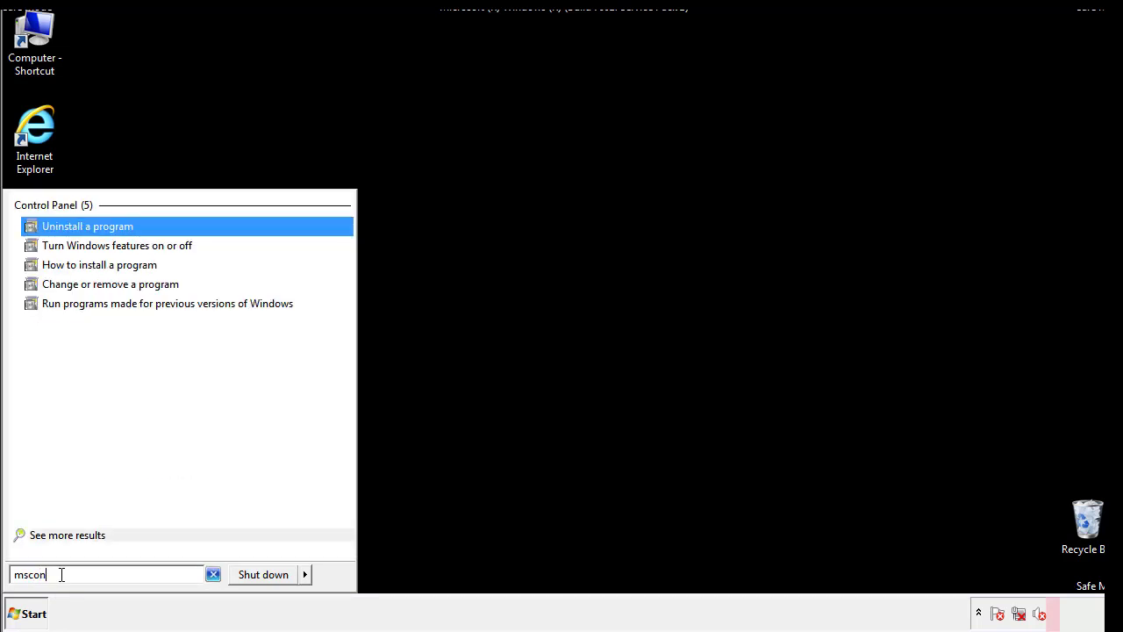
type("fig")
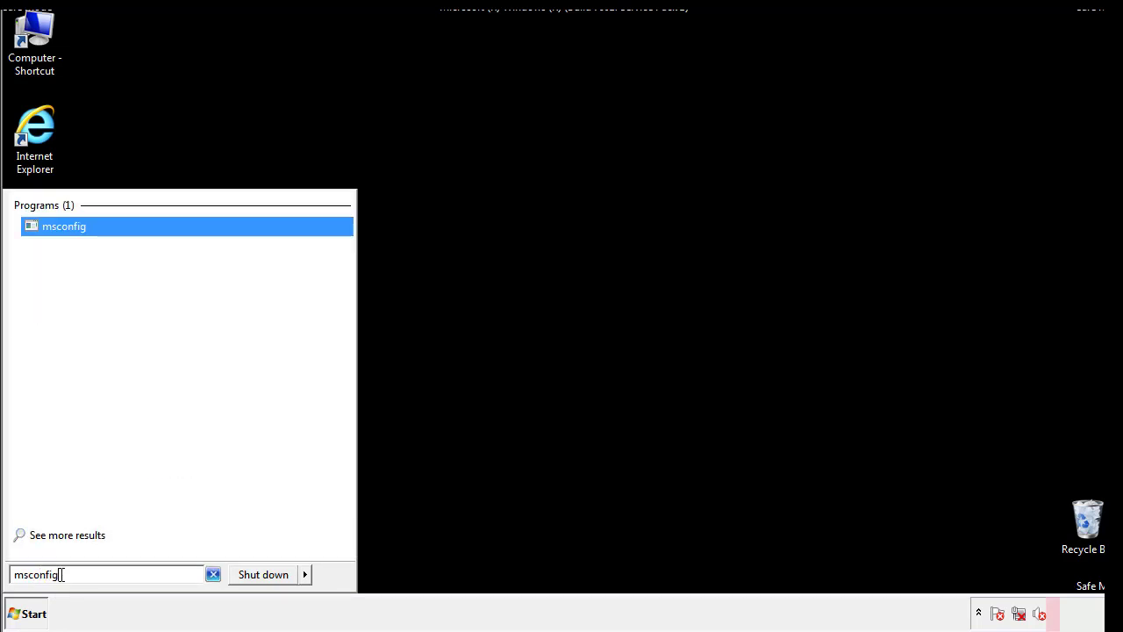
key("Return")
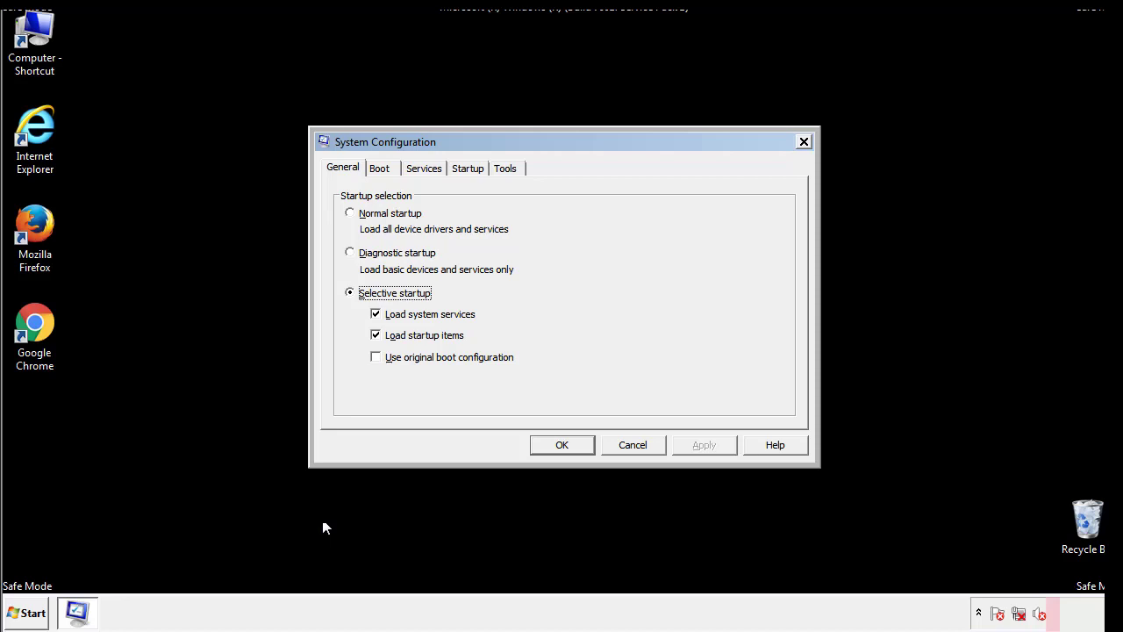
left_click(380, 169)
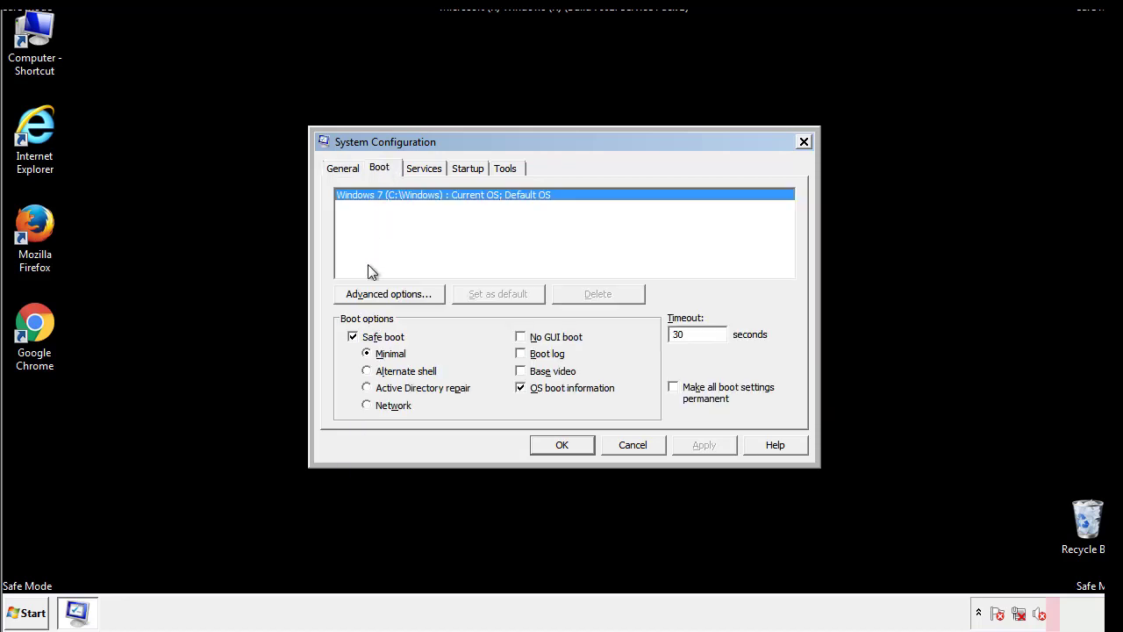
left_click(357, 339)
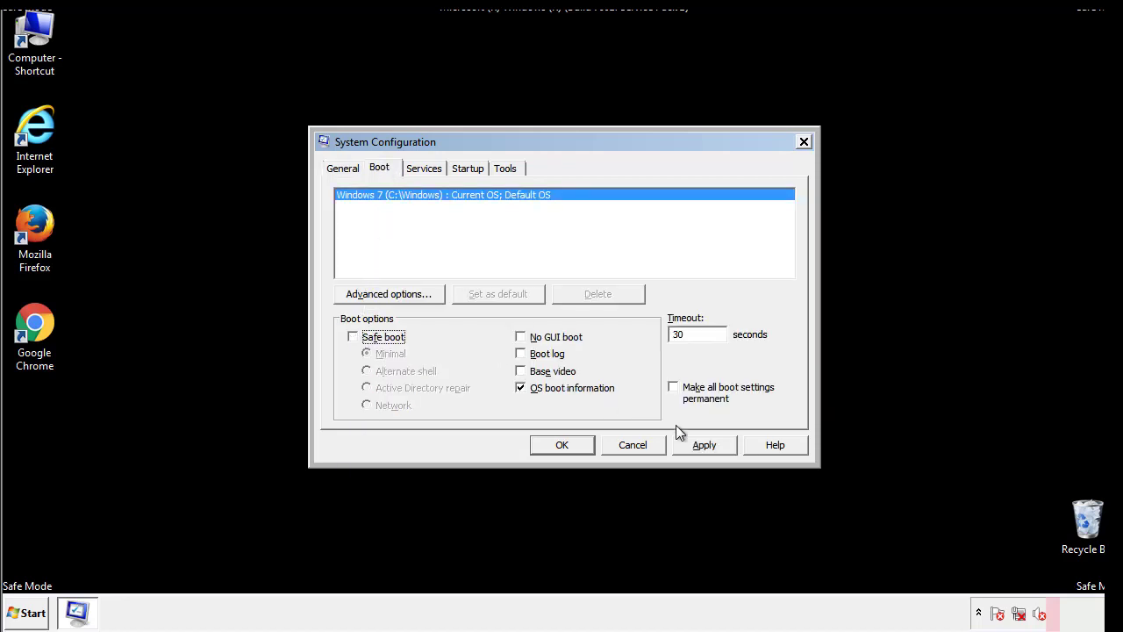
left_click(707, 444)
left_click(558, 446)
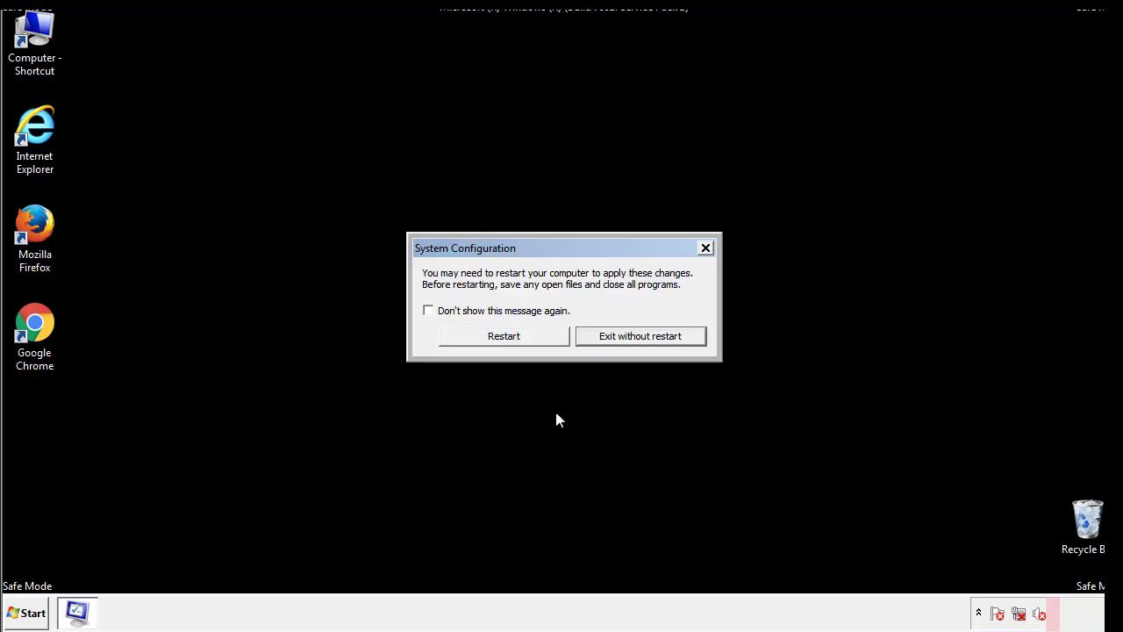
left_click(519, 341)
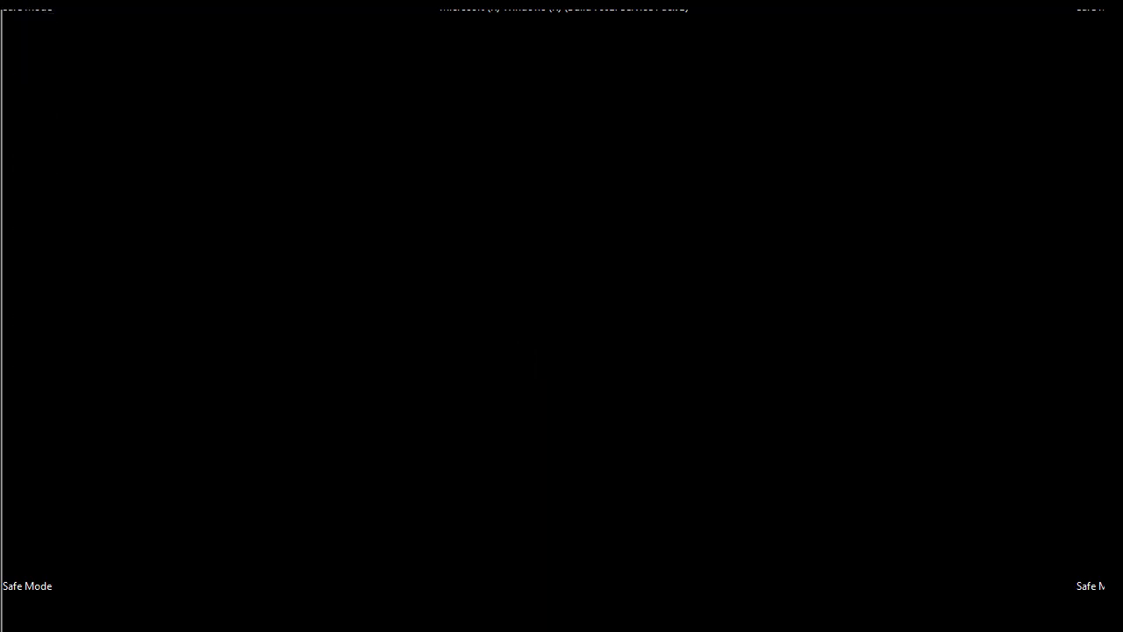